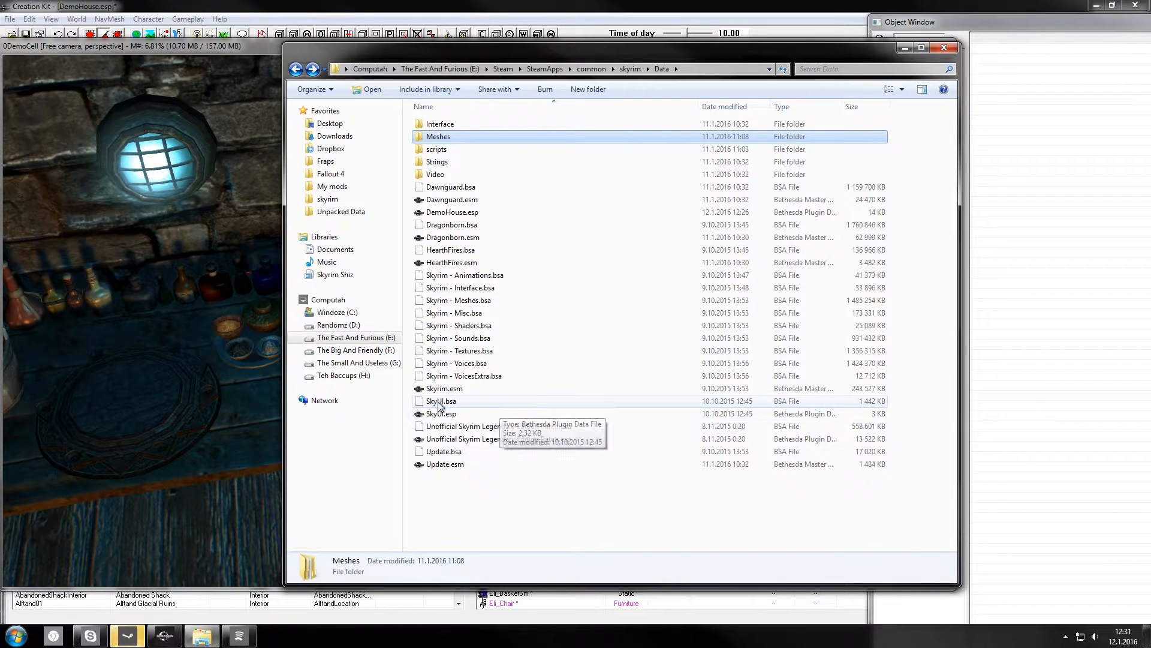
Close the Skyrim Data folder window and inspect the table's corner and the scroll basket in the cell
left_click(944, 48)
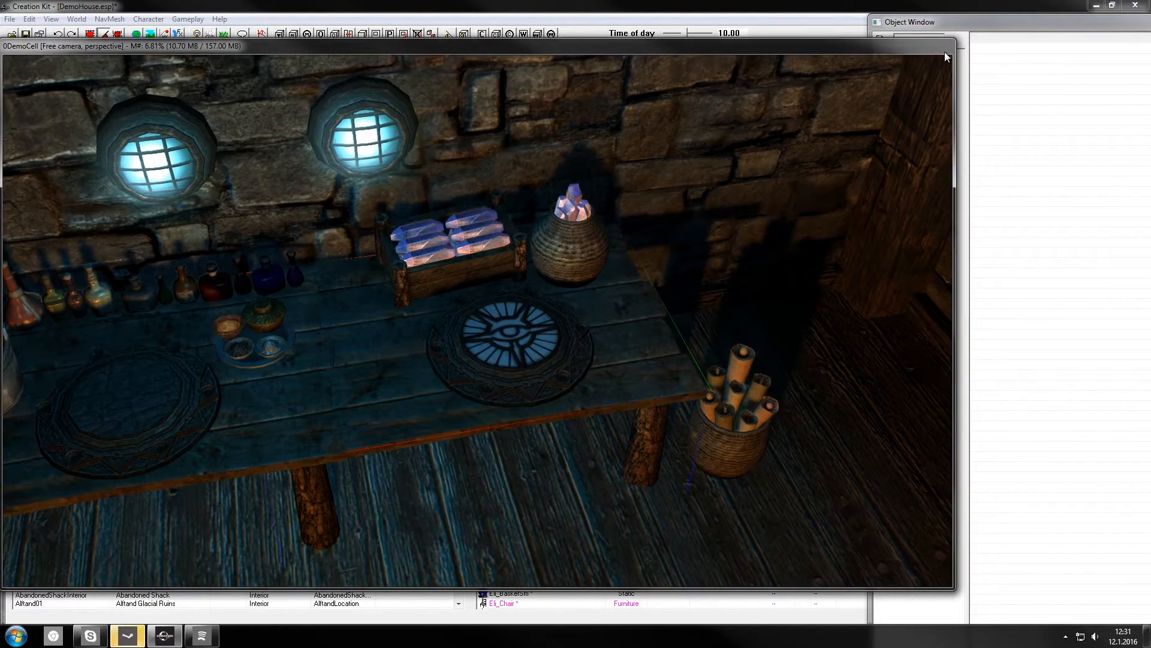
middle_click_drag(605, 345, 619, 319, "shift")
left_click(619, 319)
middle_click_drag(639, 256, 577, 318, "shift")
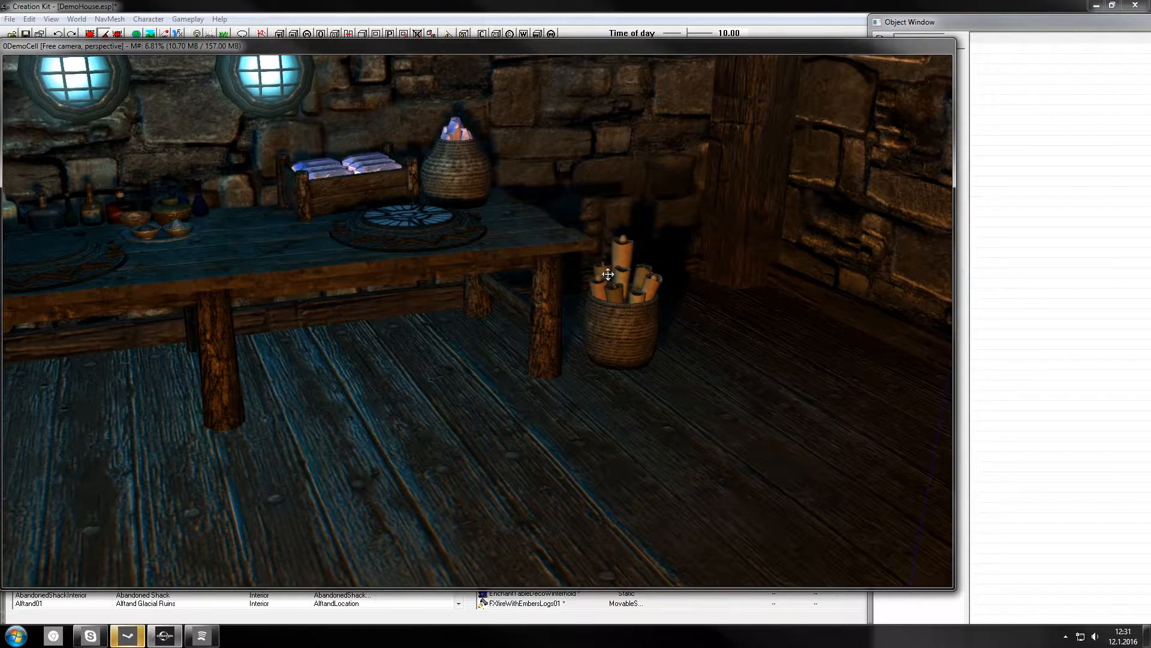
middle_click_drag(605, 275, 923, 188, "shift")
Copy the model path from the SoulGemGreater soul gem record and close the record without changes
left_click(1052, 169)
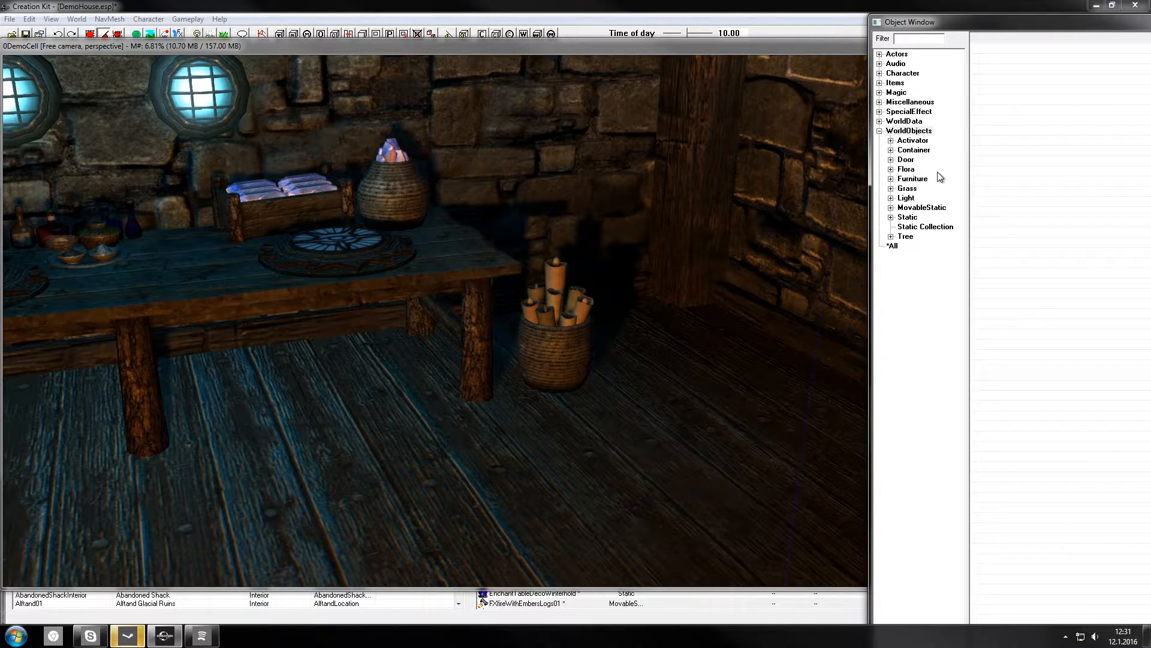
left_click(880, 92)
left_click(880, 83)
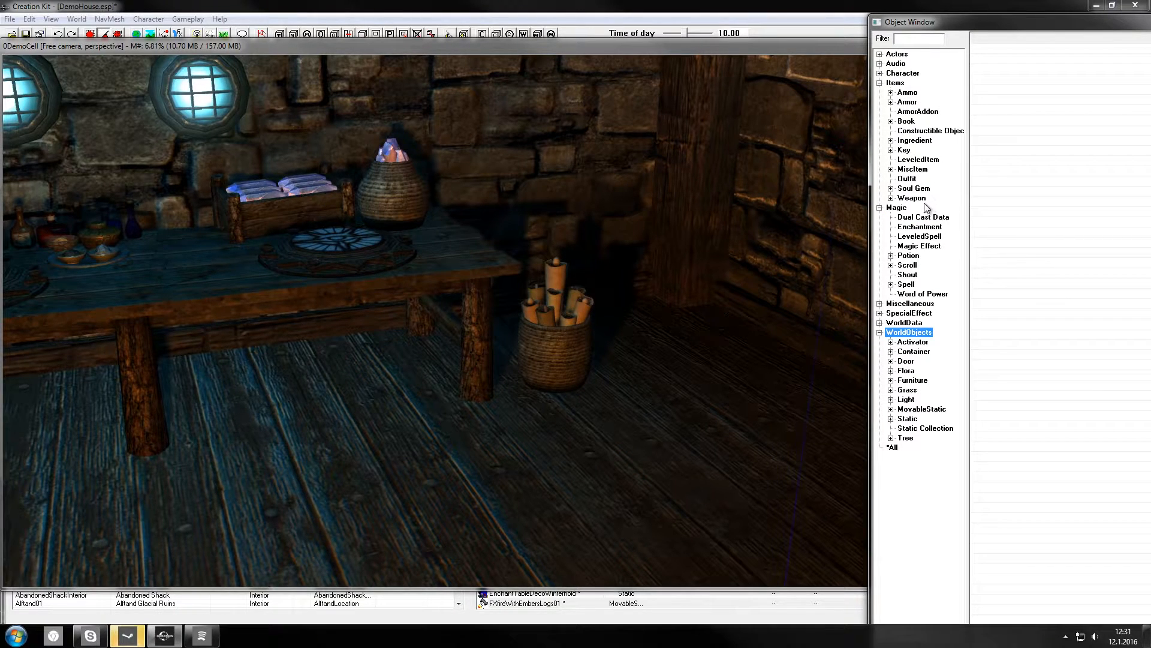
left_click(914, 188)
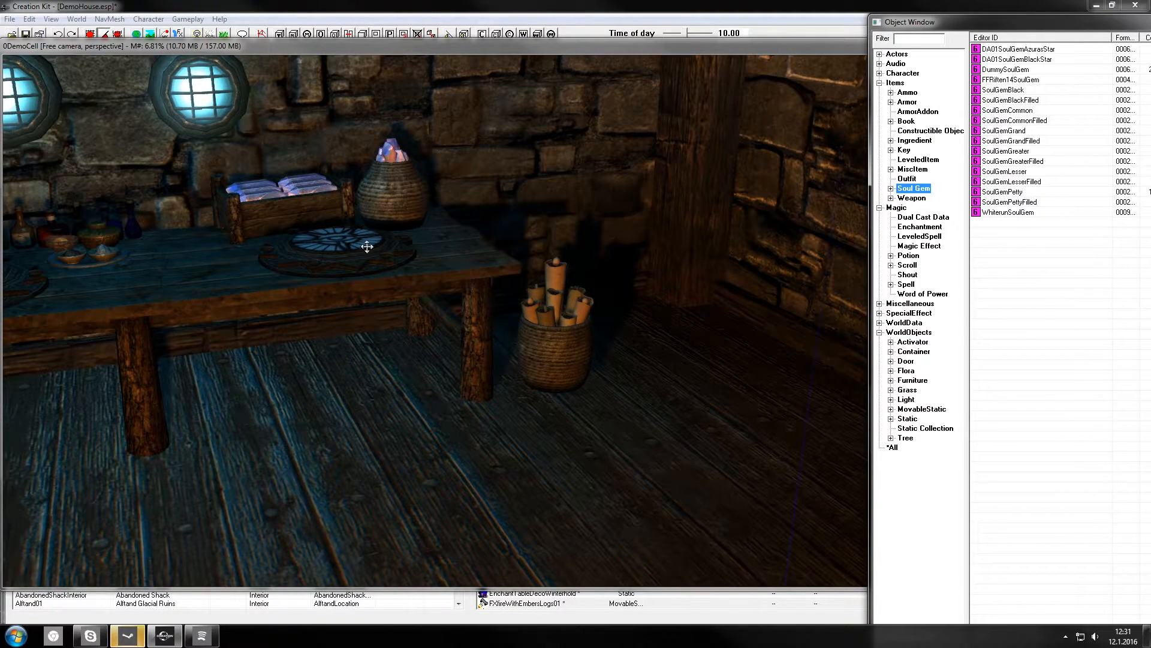
double_click(1024, 153)
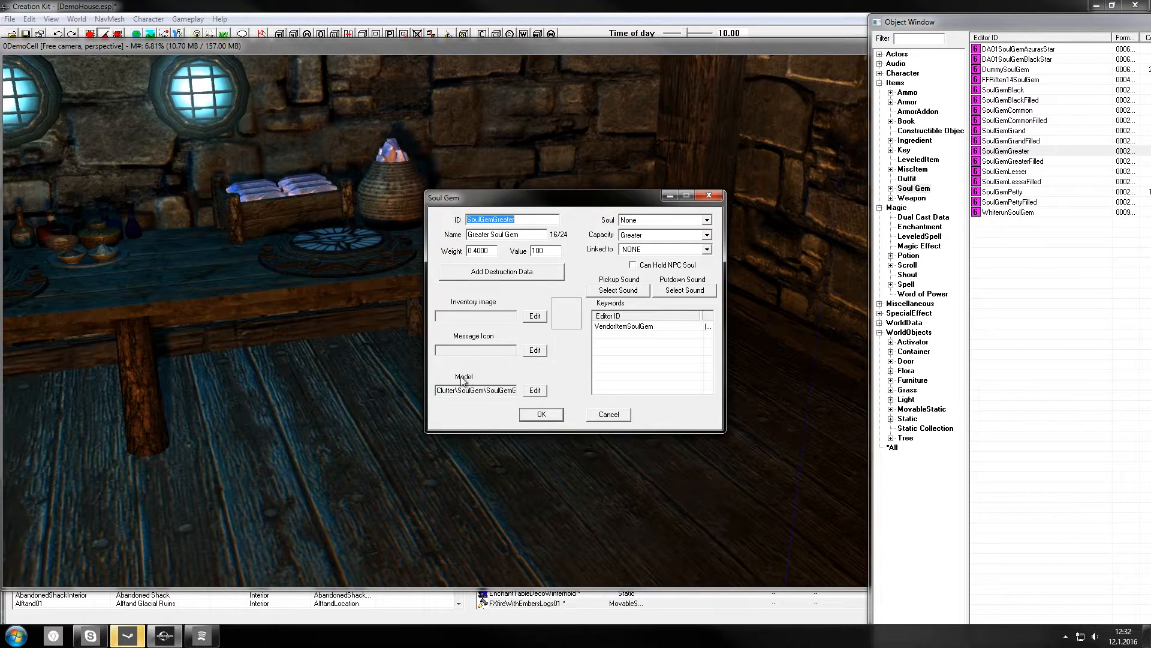
left_click_drag(437, 390, 678, 399)
key("ctrl+c")
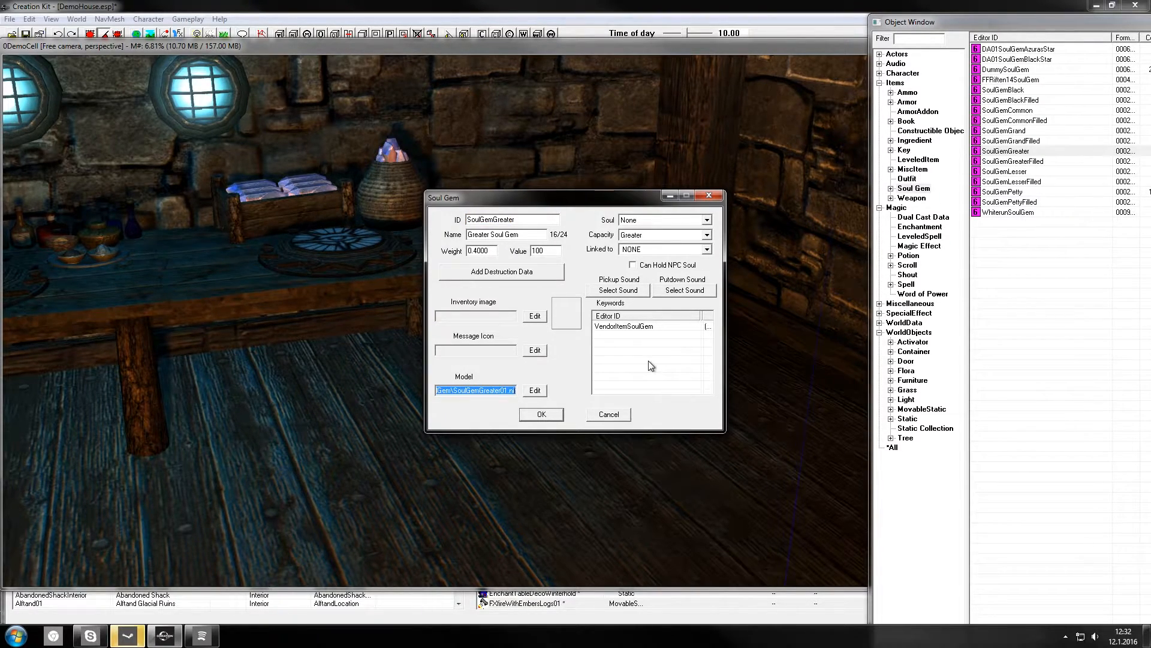
left_click(607, 417)
Create a new static object with the ID Eli_SoulGem
left_click(908, 418)
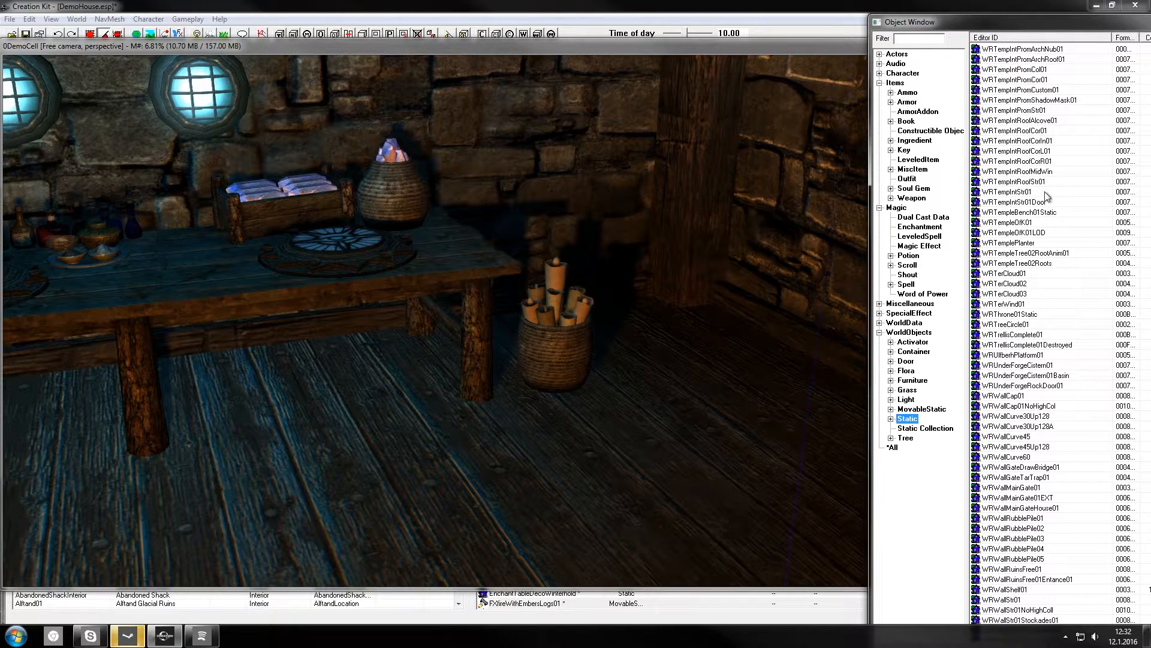
right_click(1056, 162)
left_click(1064, 171)
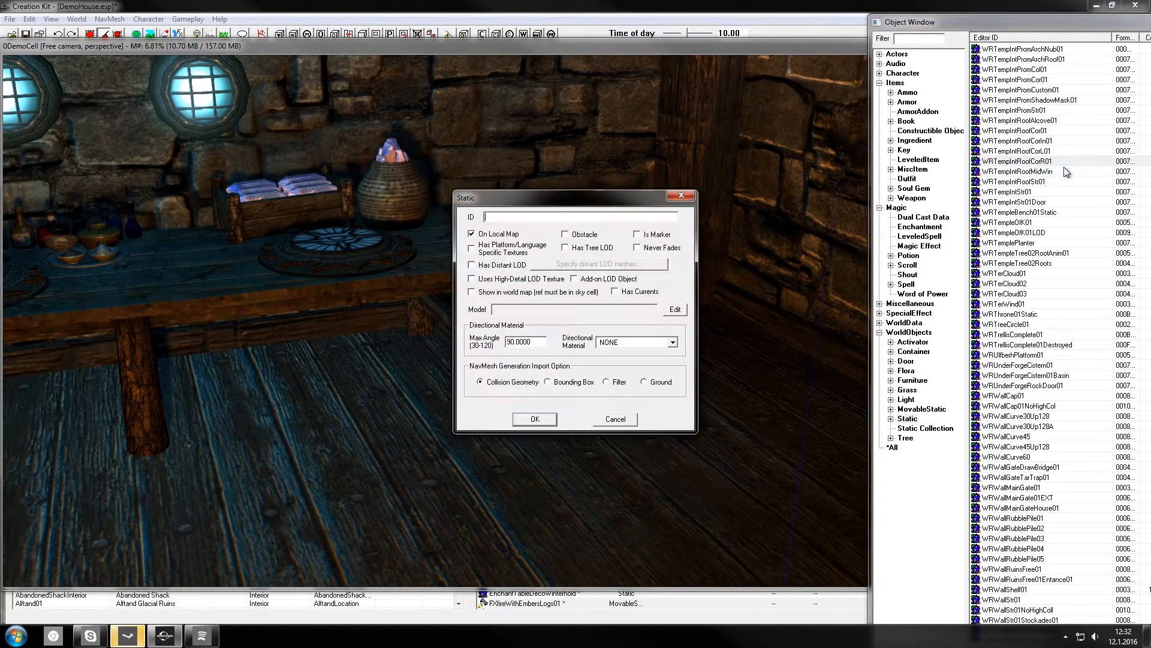
type("Eli_SoulGem")
left_click_drag(480, 198, 448, 224)
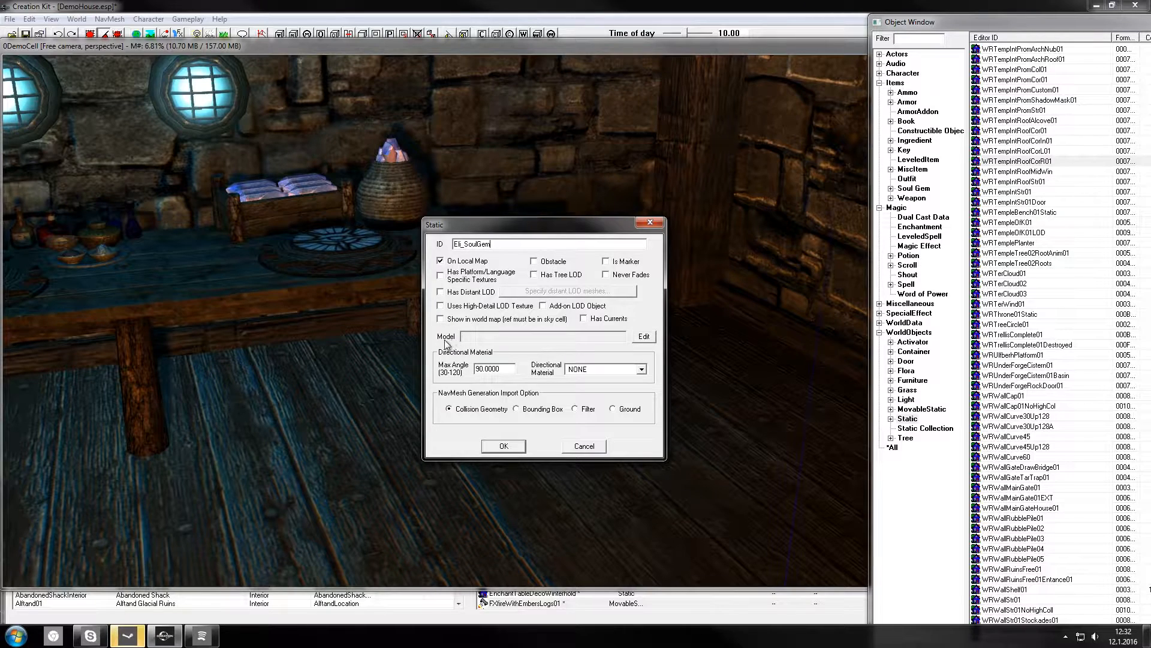
Assign the copied model Clutter\SoulGem\SoulGemGreater01.nif to the Eli_SoulGem static and save the object
left_click(644, 337)
left_click(528, 232)
left_click(717, 199)
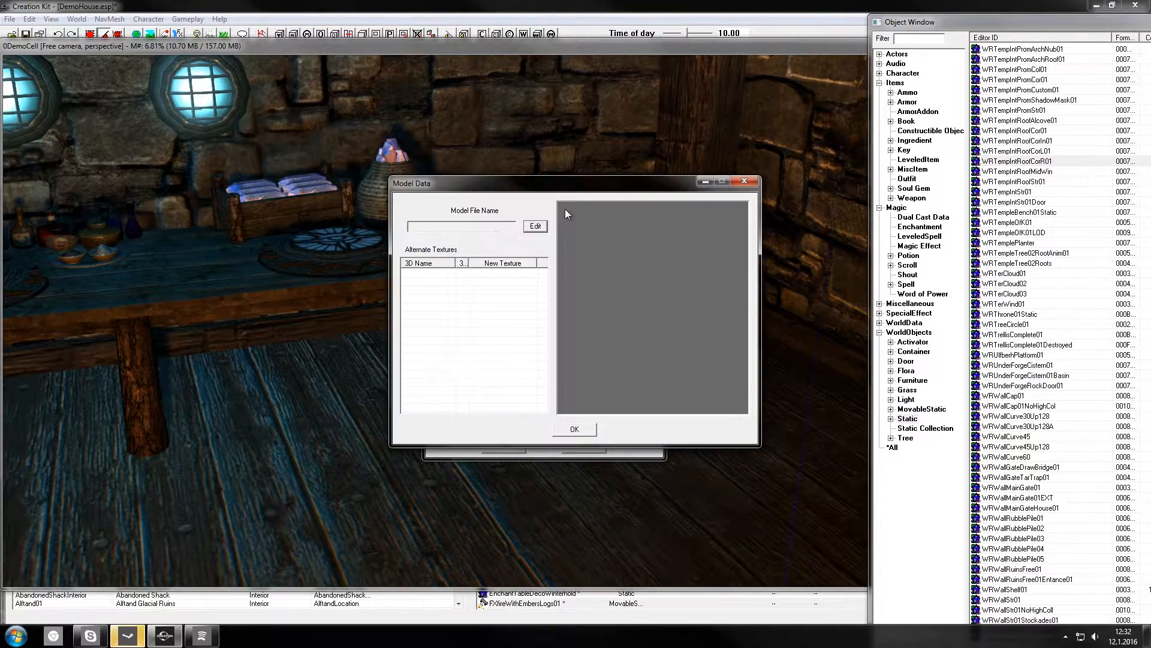
left_click(535, 226)
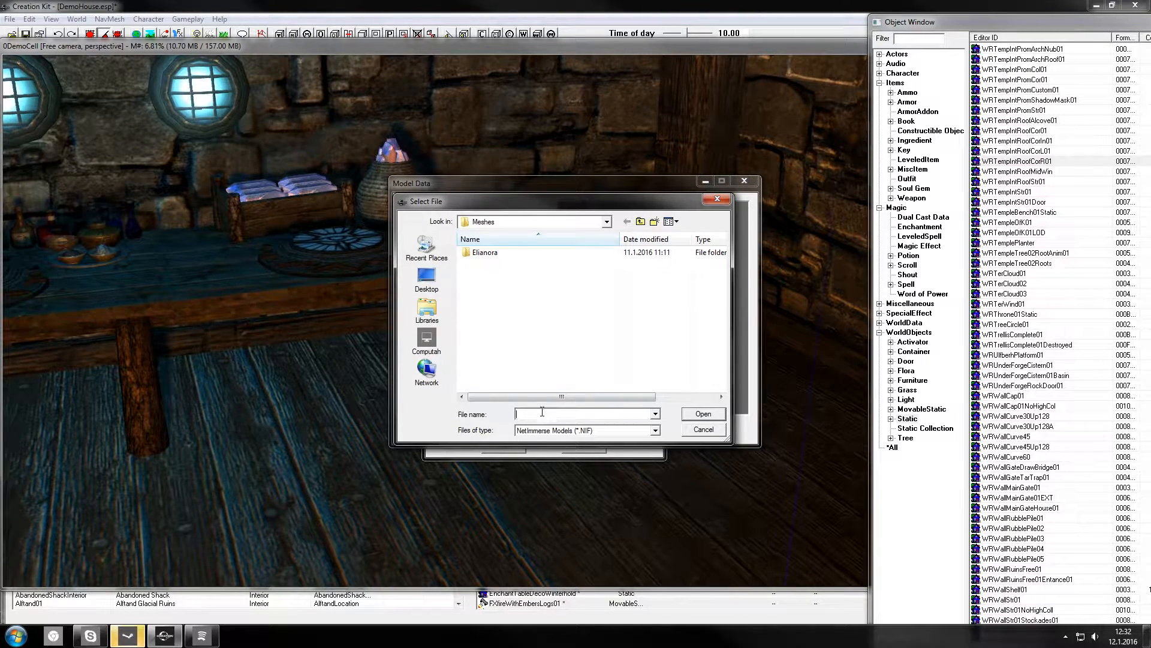
key("ctrl+v")
left_click(704, 414)
left_click_drag(663, 293, 588, 412)
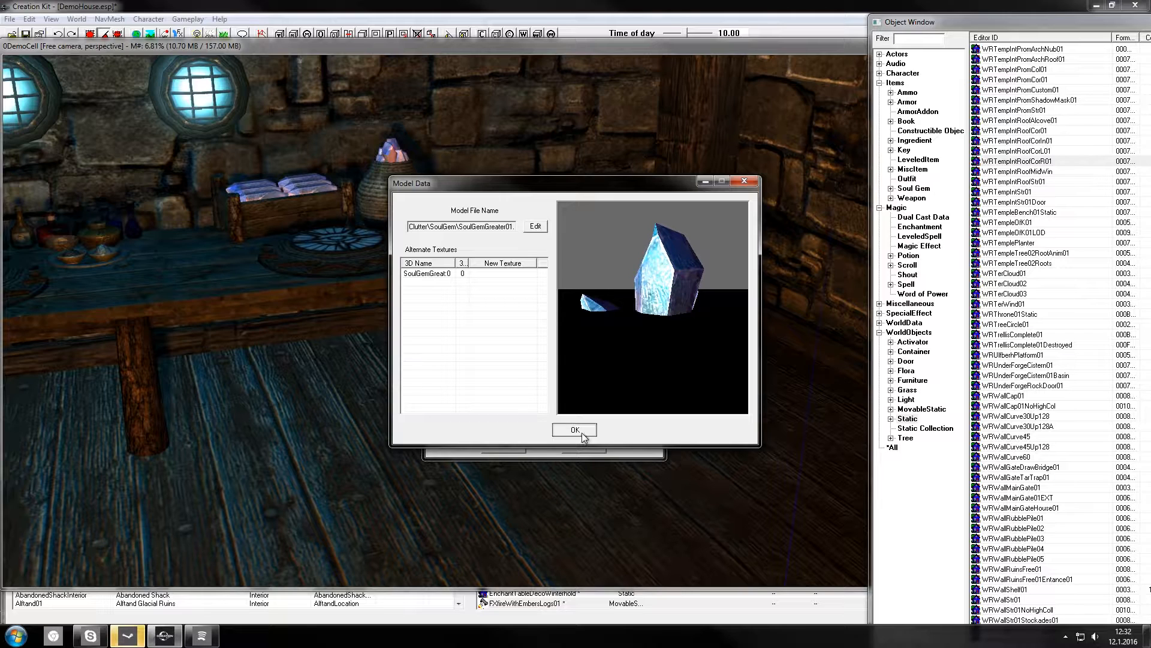
left_click(575, 430)
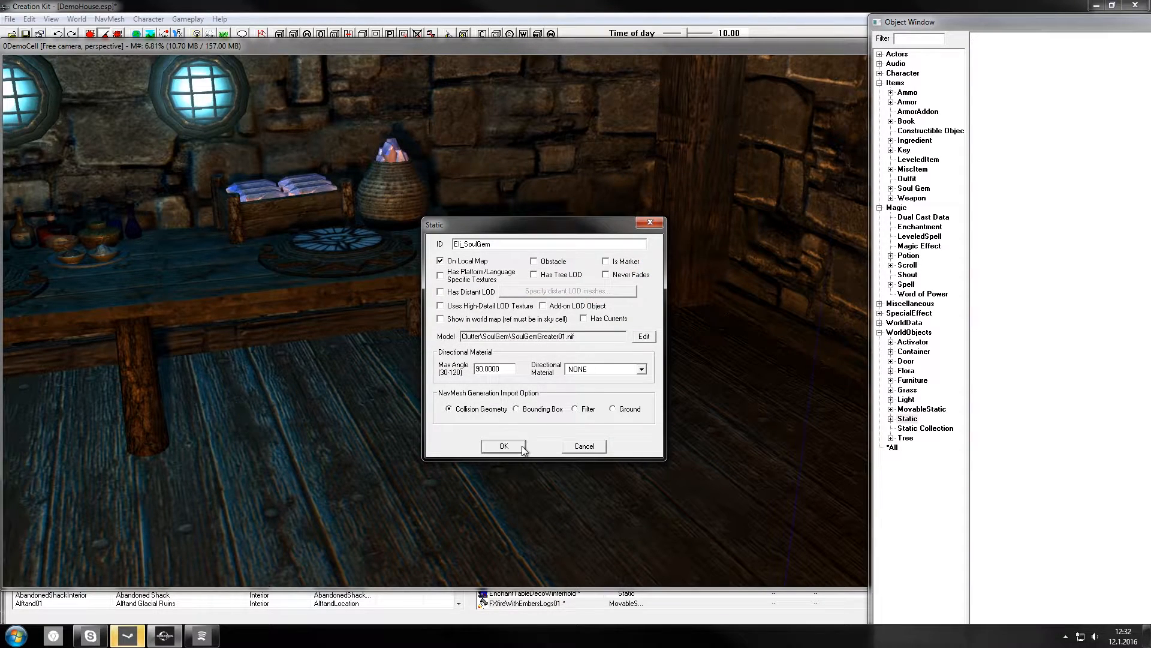
key("Return")
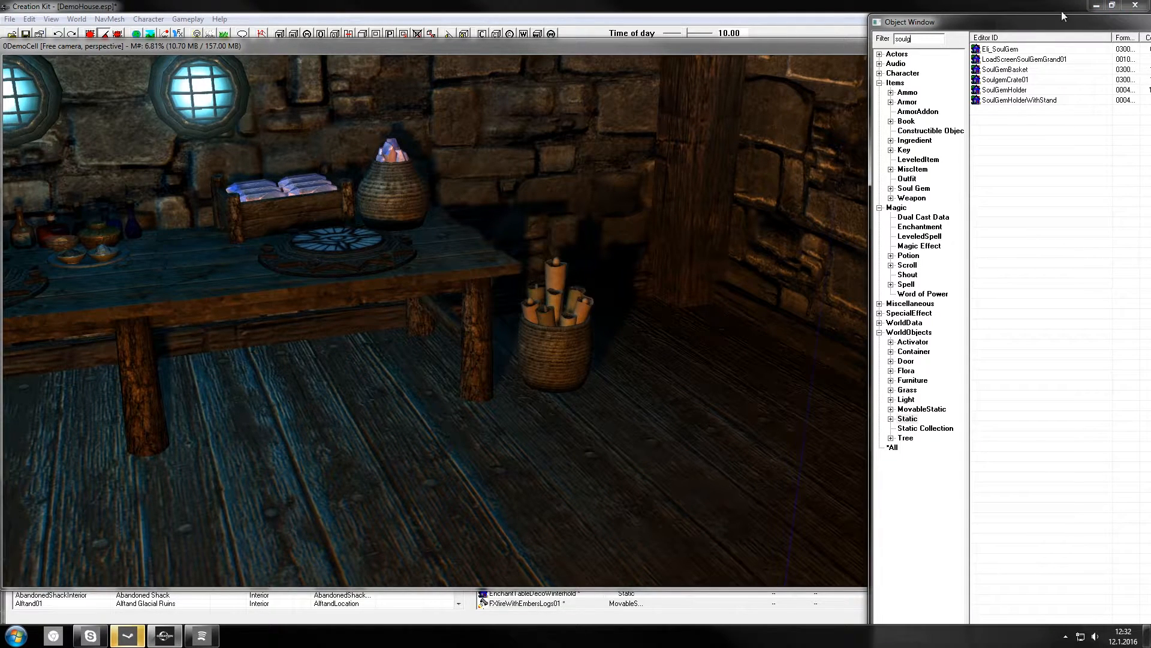
Place the Eli_SoulGem static in the cell and set it down on the table beside the crystal basket
left_click_drag(1000, 49, 441, 90)
middle_click_drag(557, 306, 604, 391, "shift")
scroll(584, 350, "down", 8)
scroll(584, 387, "up", 3)
left_click(638, 370)
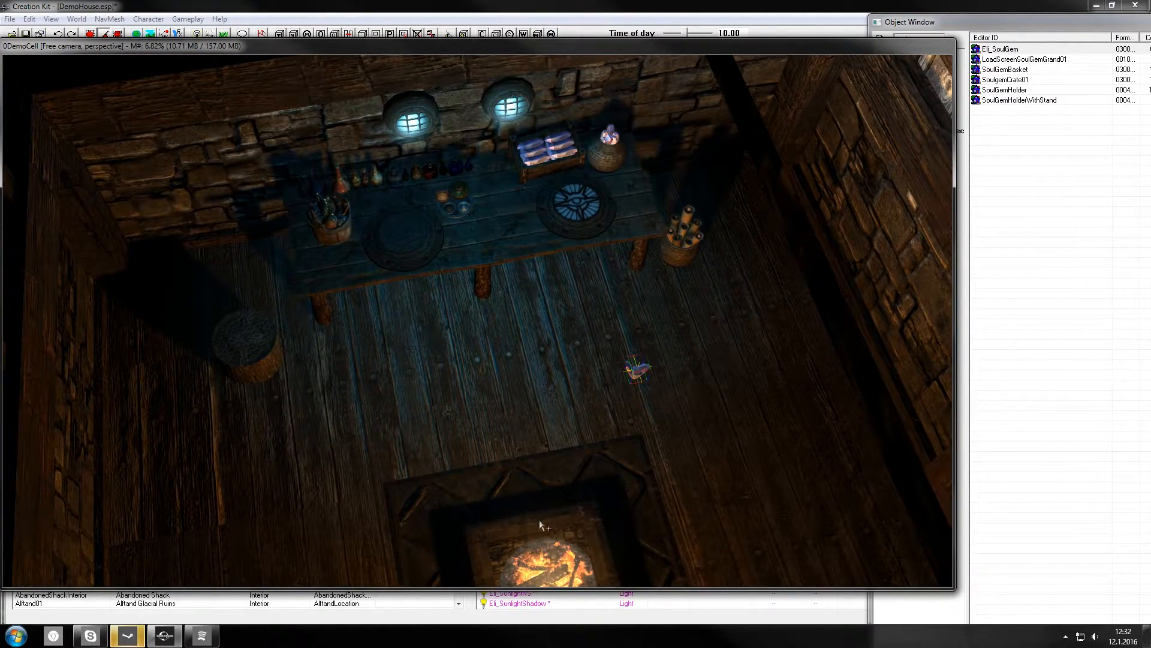
left_click_drag(638, 375, 638, 219)
left_click_drag(606, 280, 630, 157)
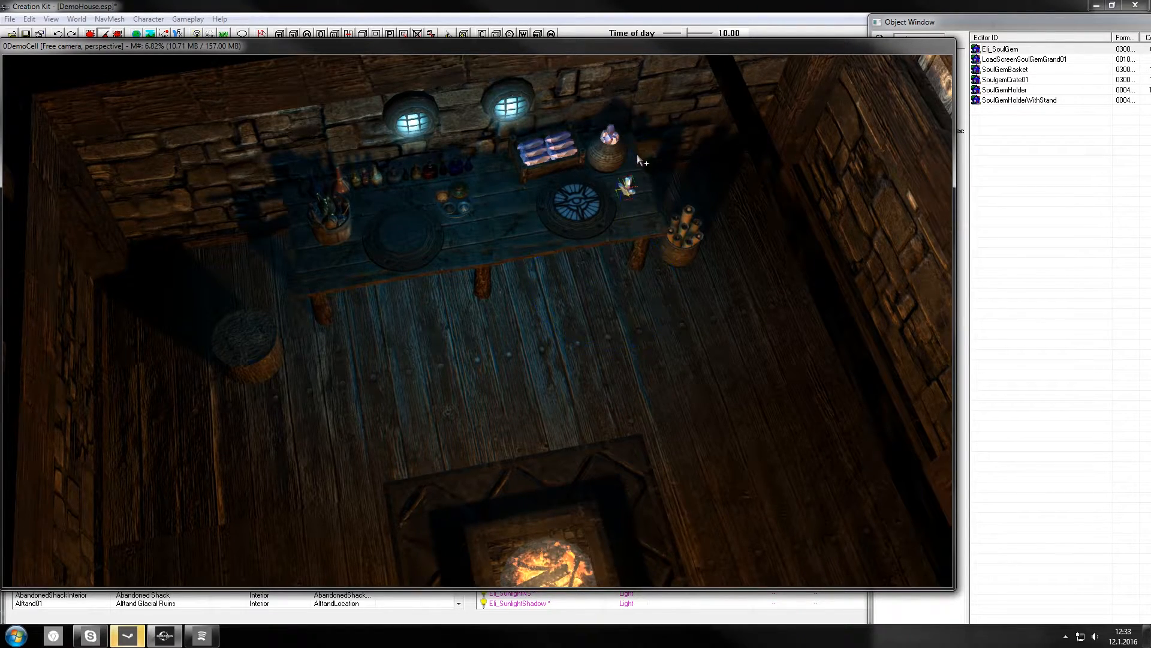
key("f")
scroll(549, 338, "down", 10)
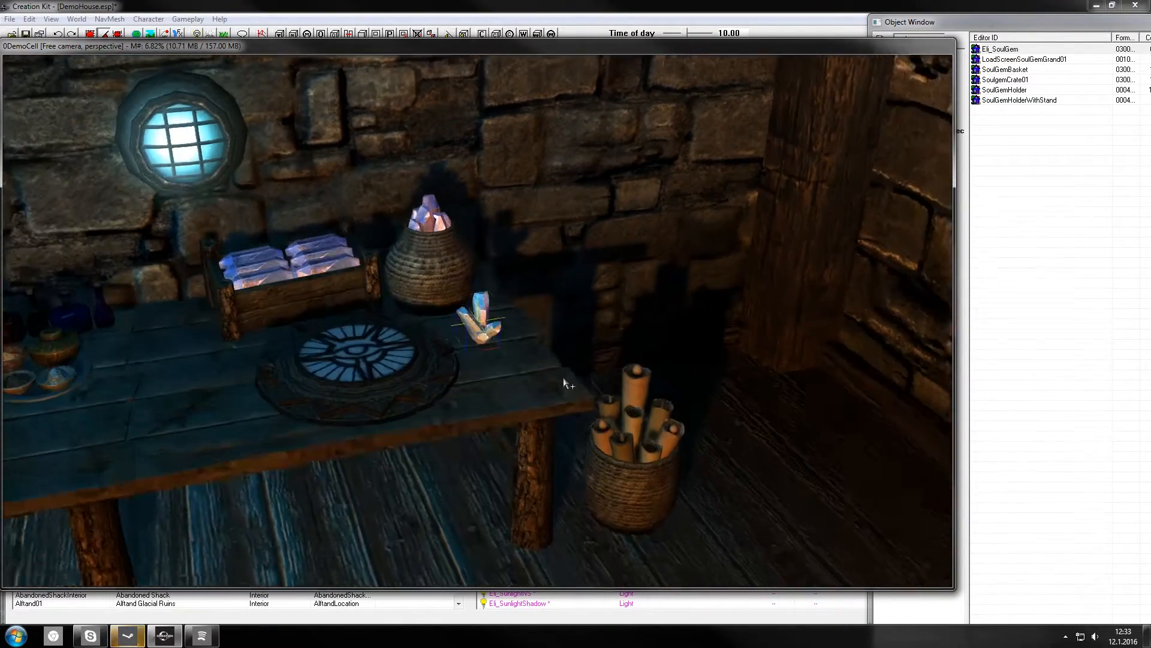
Duplicate the wooden table and move the copy onto the open floor in front of the original
left_click(501, 406)
scroll(514, 394, "down", 8)
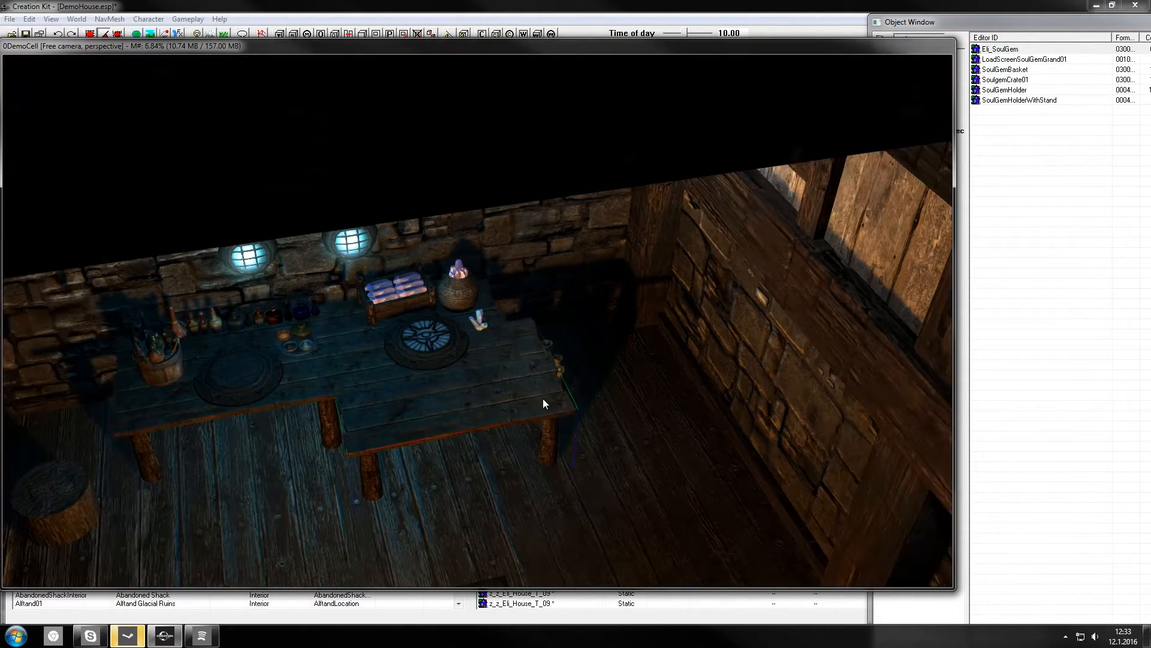
middle_click_drag(542, 398, 459, 330)
left_click_drag(478, 288, 444, 354)
middle_click_drag(444, 355, 637, 290, "shift")
scroll(466, 339, "up", 2)
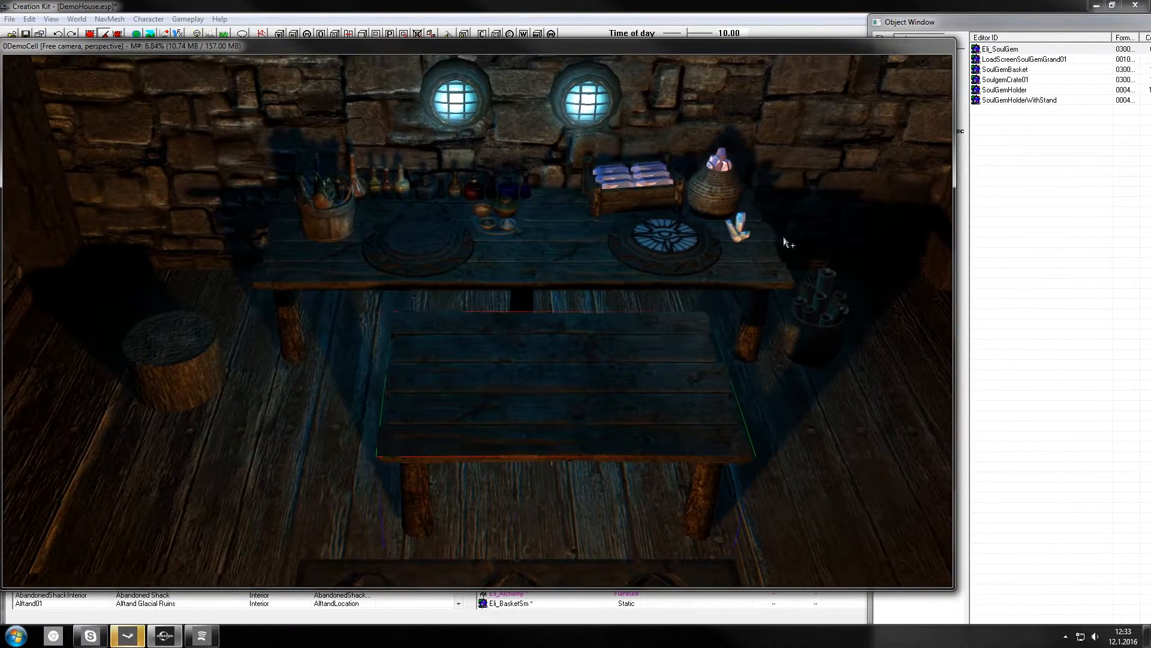
Filter the world objects' furniture list by "chair"
left_click(1080, 154)
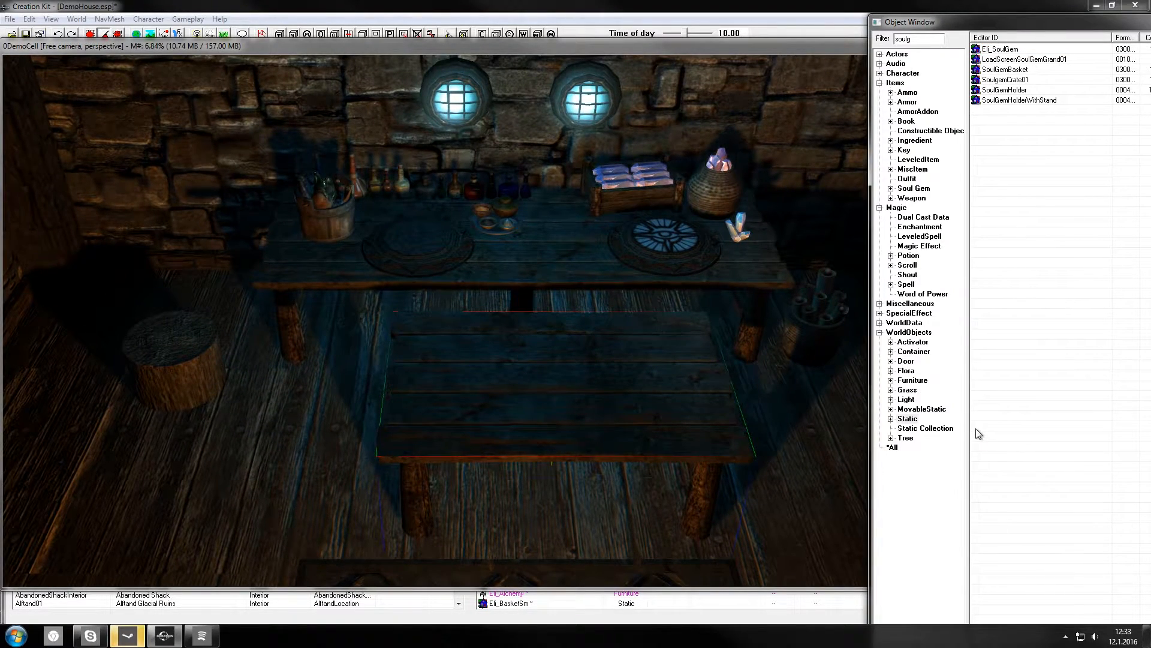
left_click(913, 380)
double_click(912, 39)
type("chain")
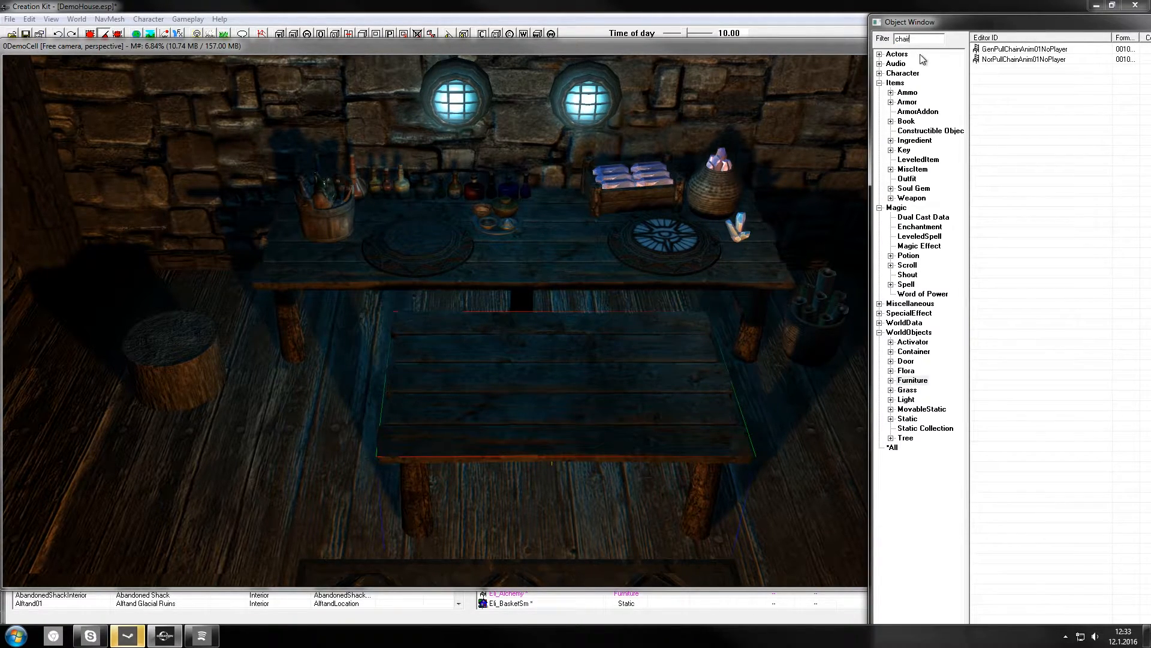
type("r")
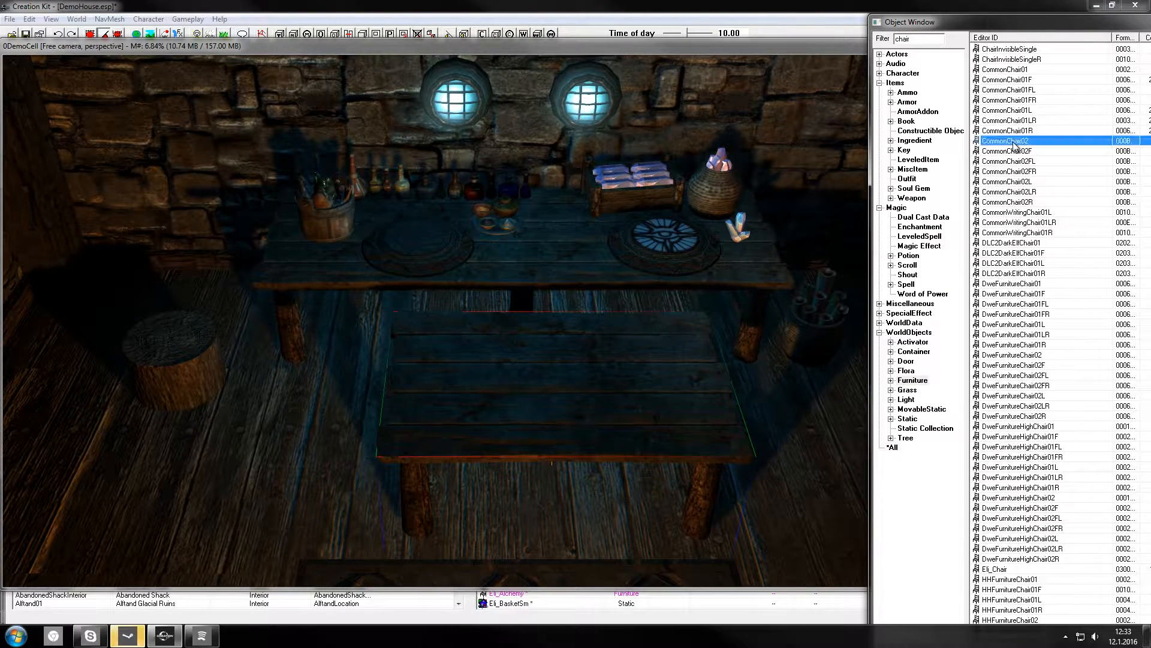
Copy the model path from the CommonChair02 furniture record and close the record without changes
double_click(1007, 142)
left_click_drag(780, 120, 526, 79)
left_click(684, 376)
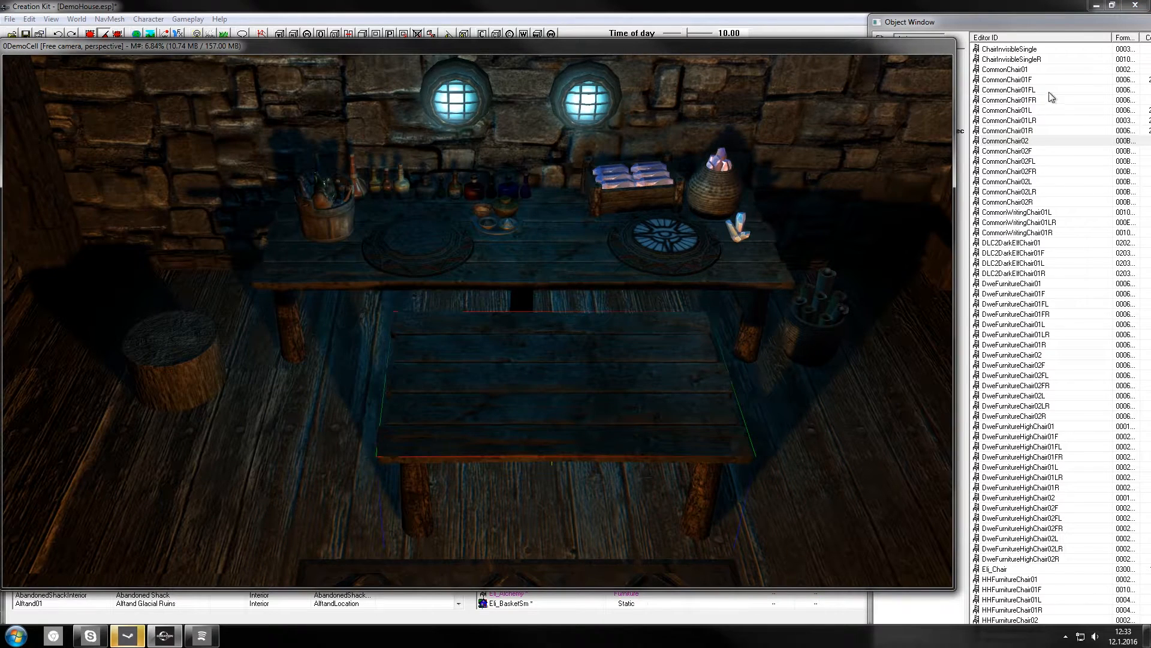
double_click(1016, 142)
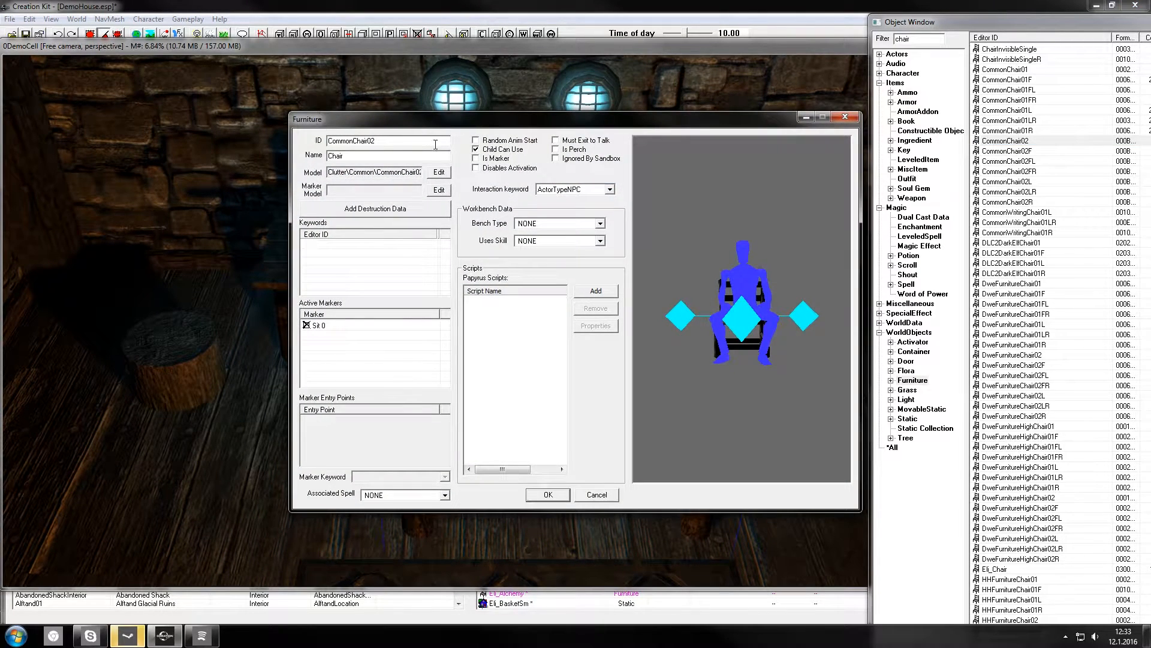
left_click_drag(328, 176, 485, 182)
key("ctrl+c")
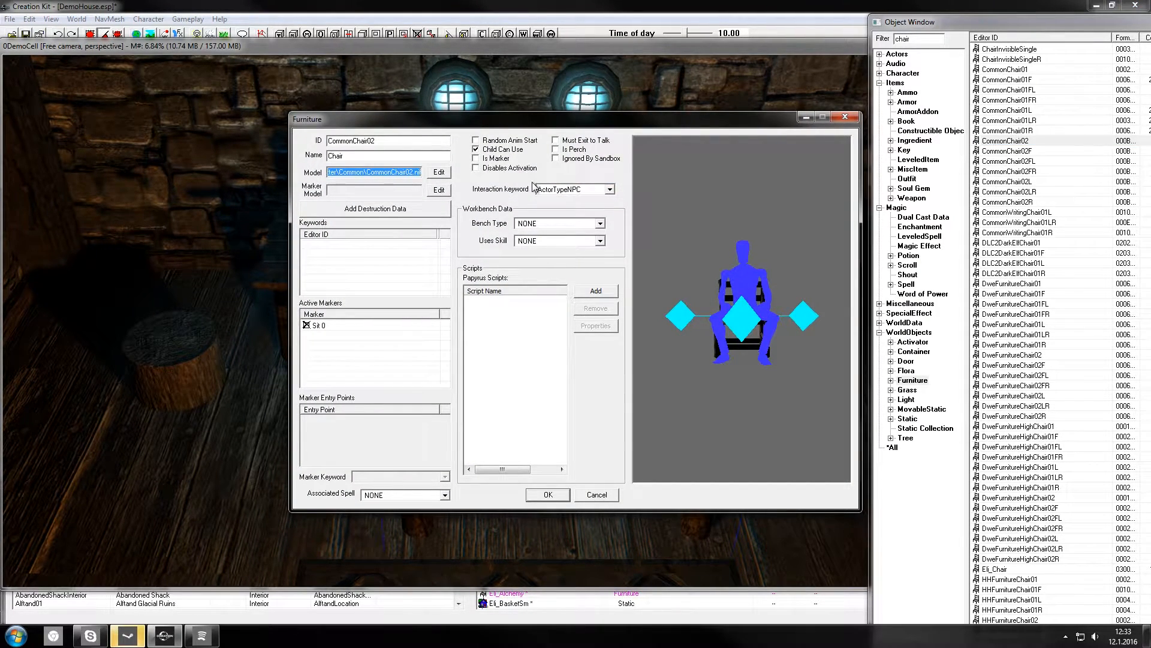
left_click(597, 495)
Open the duplicated table's reference and bring up its base object CommonTable02 for editing
double_click(584, 387)
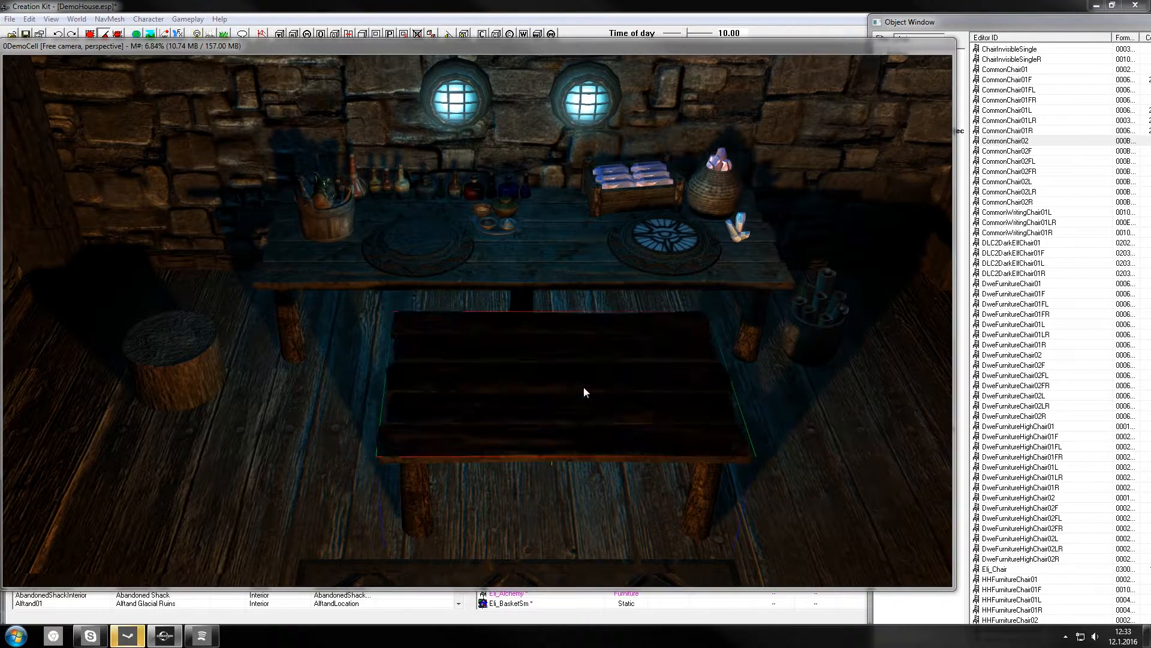
left_click_drag(523, 177, 506, 206)
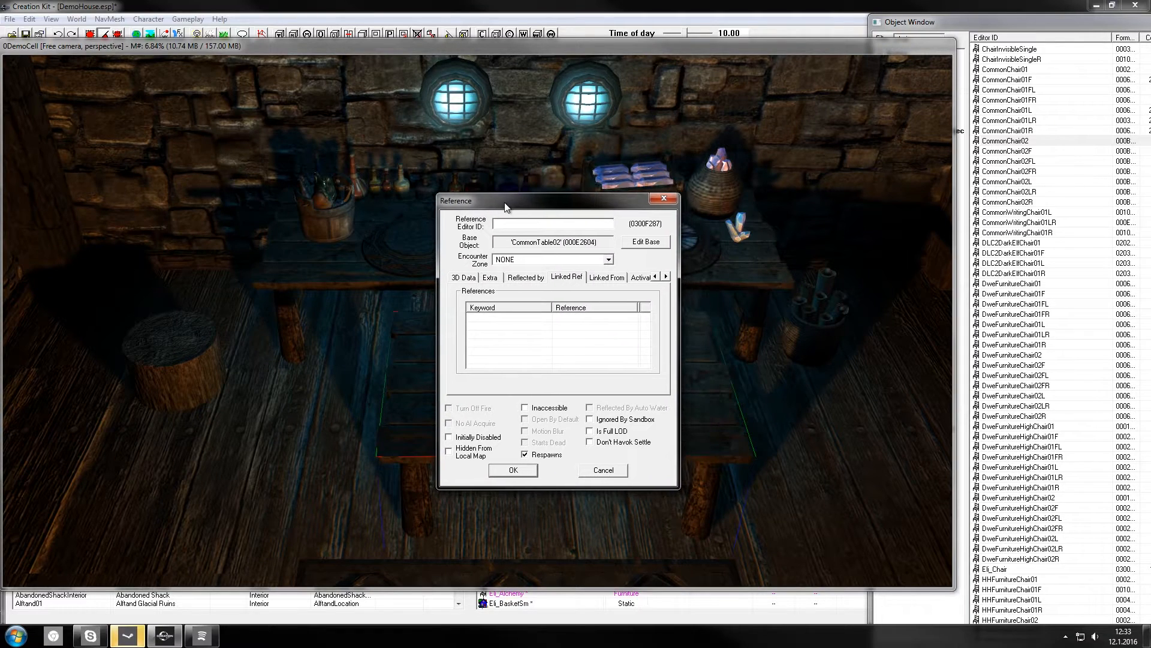
left_click(538, 280)
left_click(607, 277)
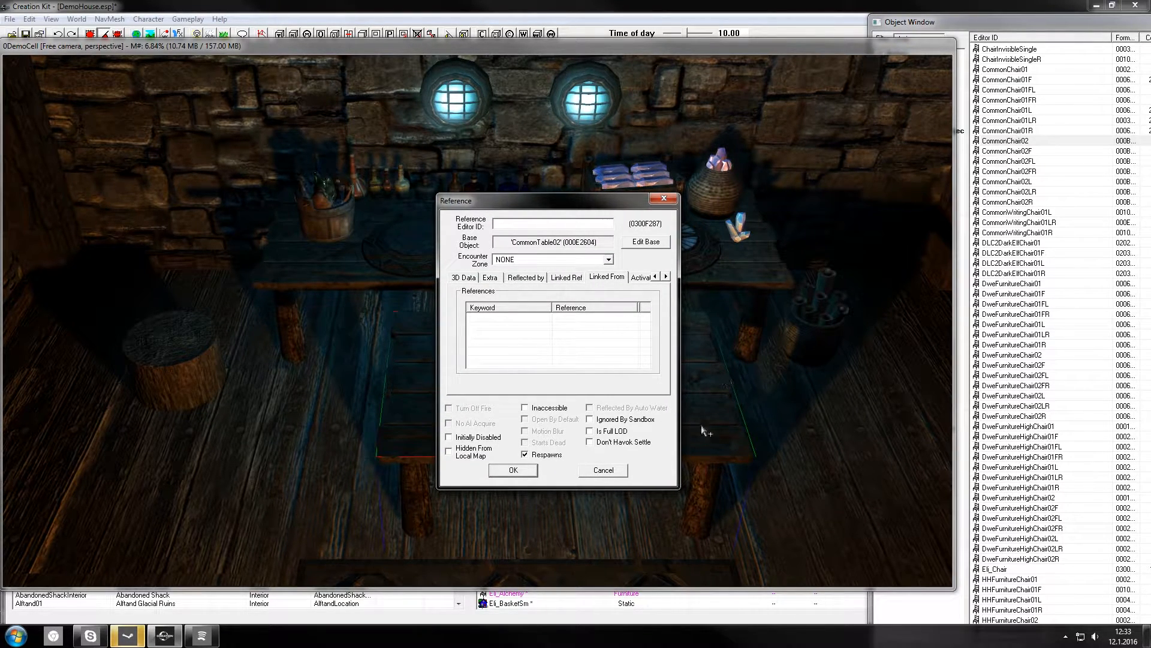
left_click(639, 244)
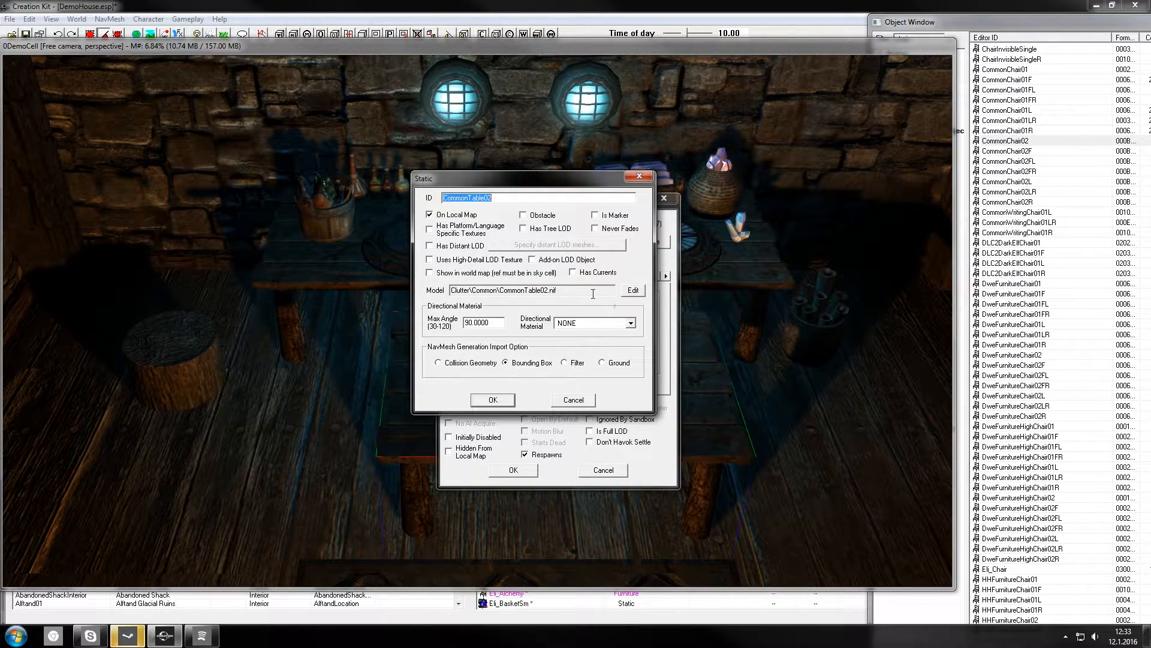
Replace the CommonTable02 static's ID with a new one starting with "Eli_Cha"
left_click(510, 198)
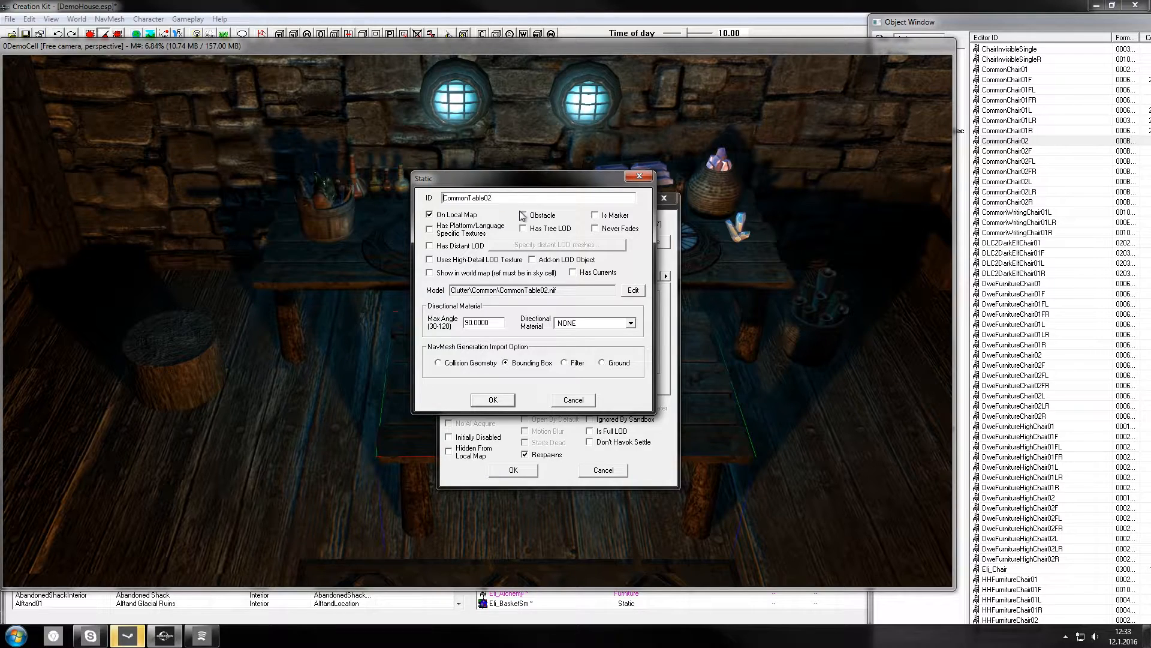
key("Home")
type("Eli")
key("shift+End")
type("_Cha")
Replace the static's model file with the copied path Clutter\Common\CommonChair02.nif and accept the model data
left_click(634, 290)
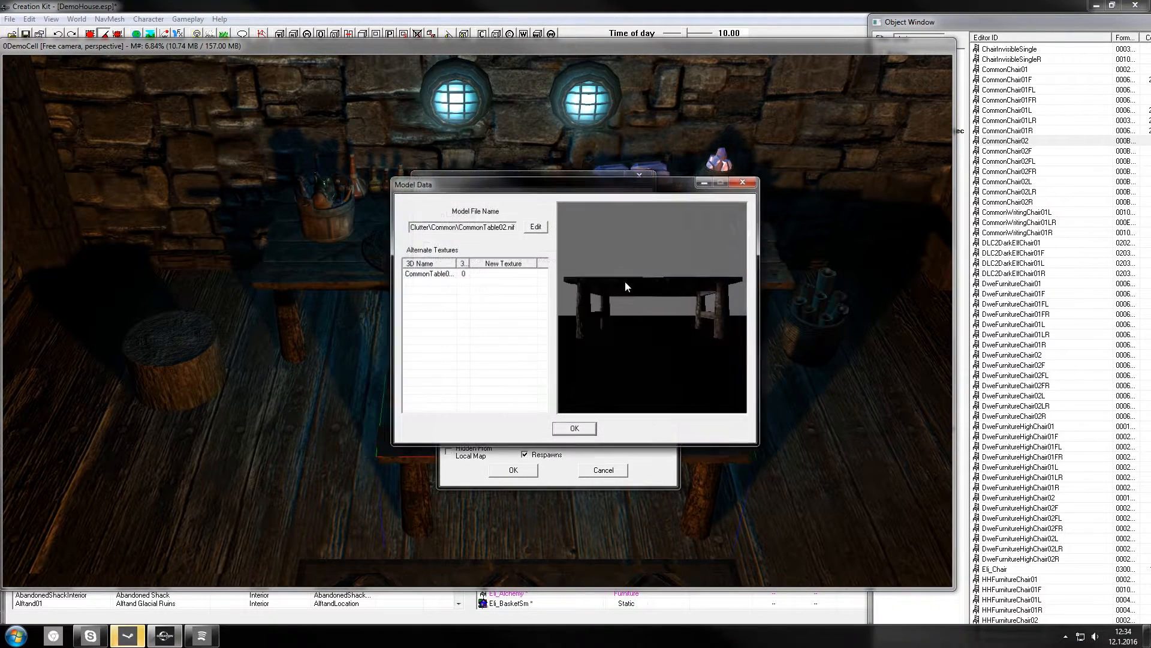
left_click(530, 229)
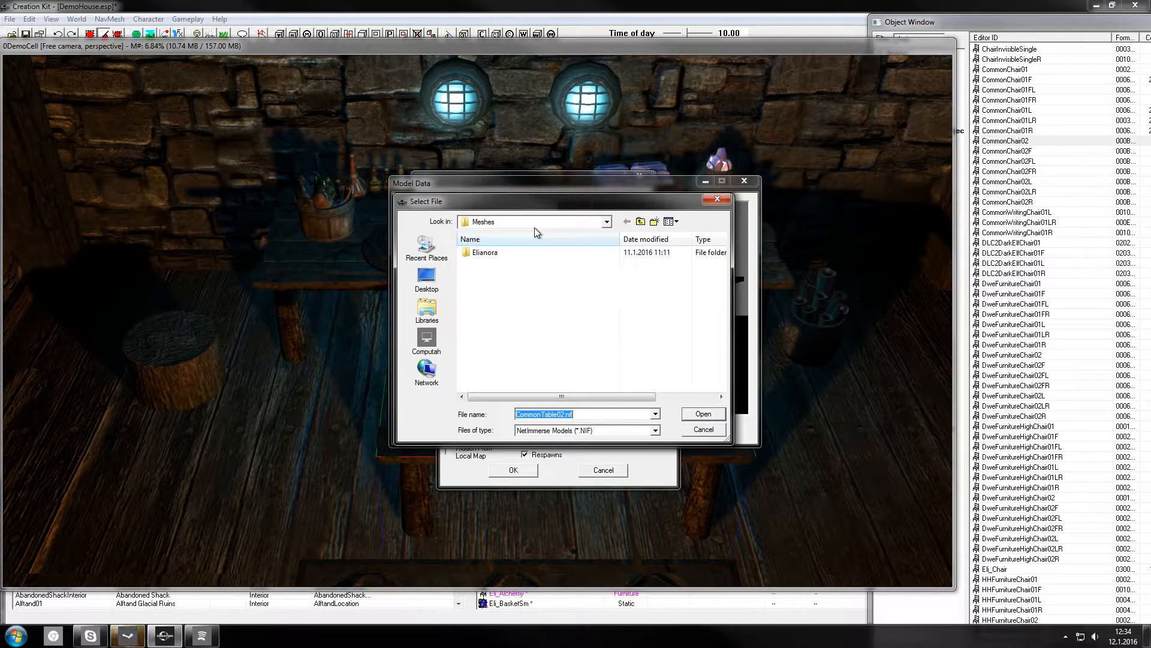
key("ctrl+v")
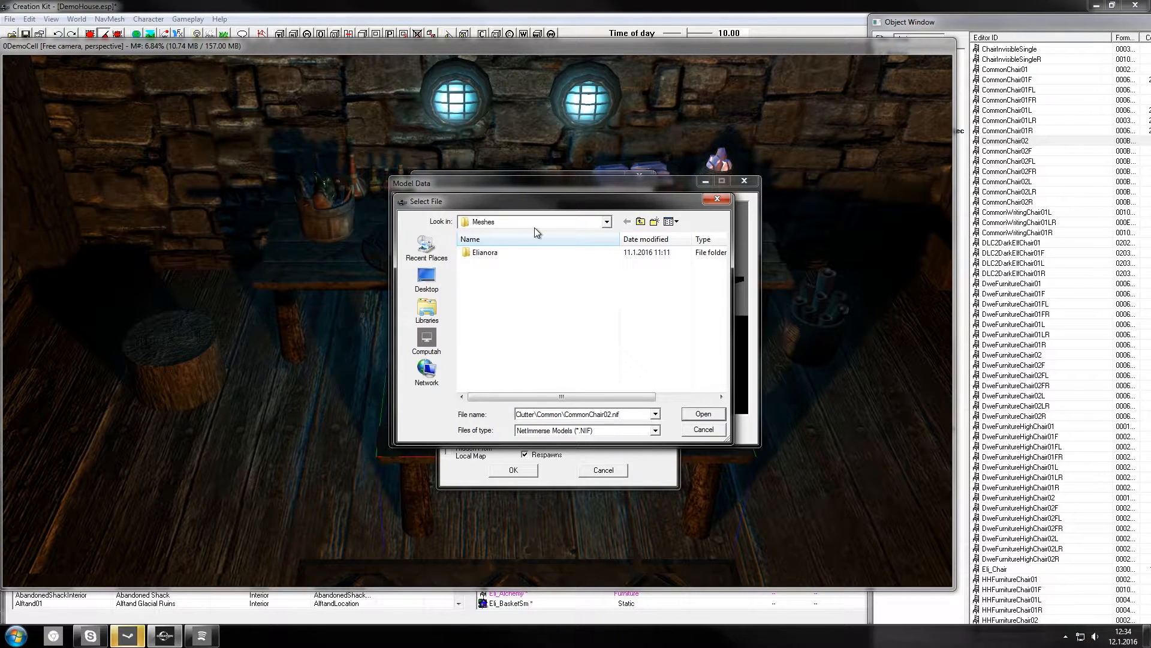
key("Return")
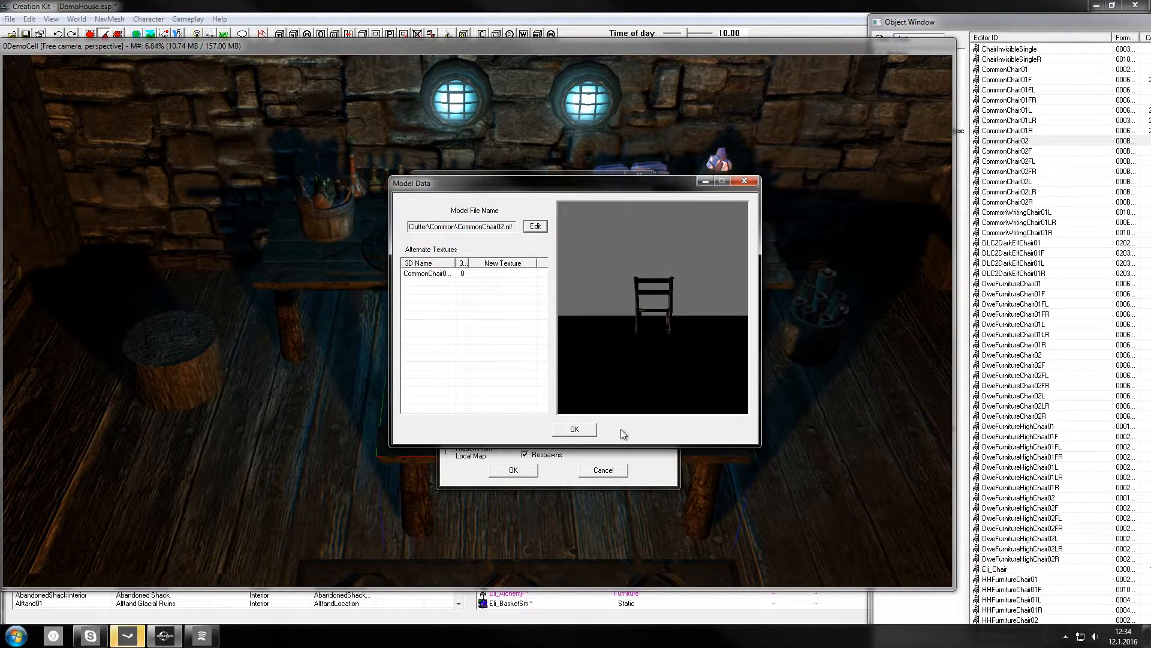
left_click_drag(638, 344, 660, 329)
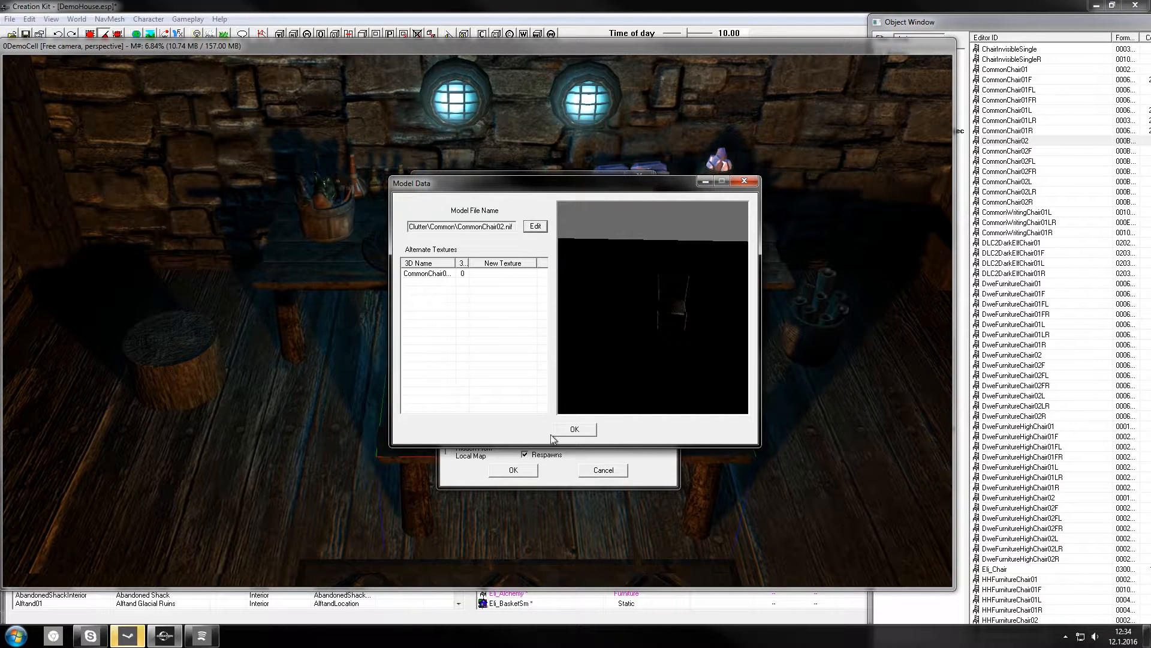
left_click(593, 431)
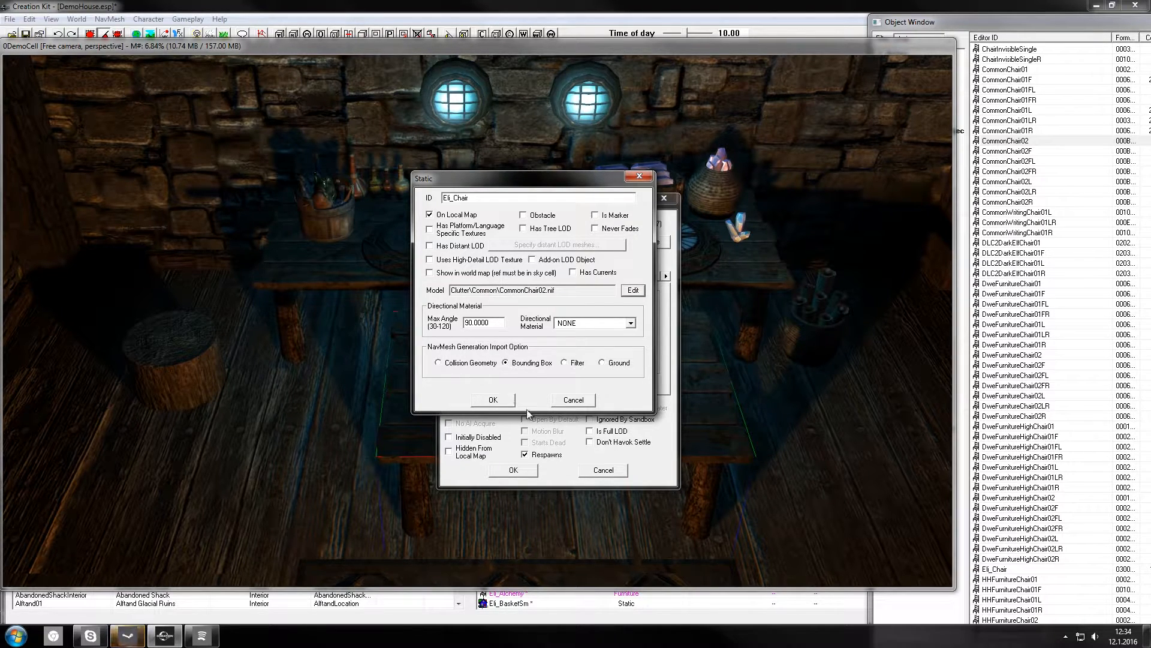
Change the static's ID to Eli_Chair2, save it as a new form and close the reference
left_click(504, 405)
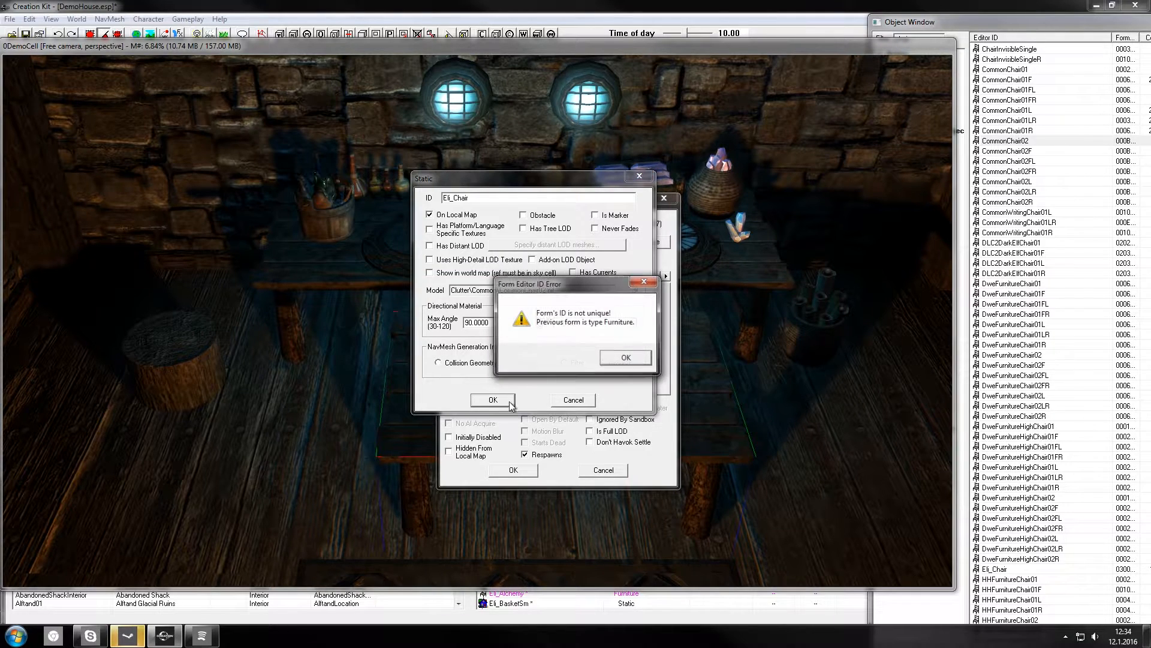
left_click(616, 358)
left_click(486, 197)
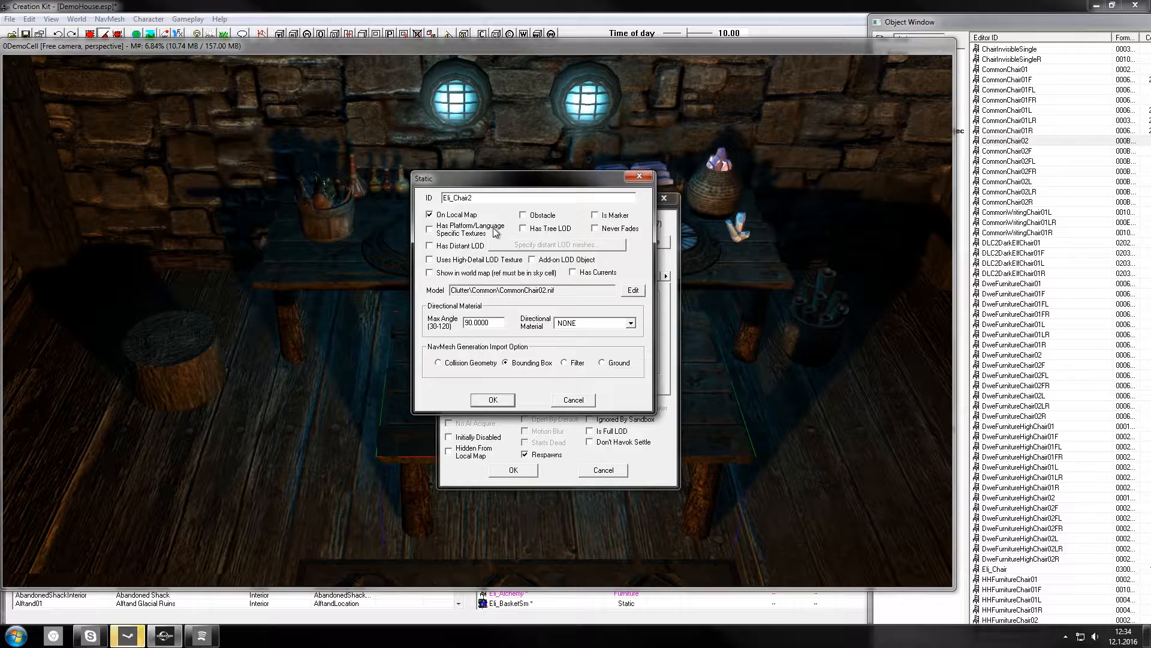
key("Return")
key("Return")
left_click(528, 471)
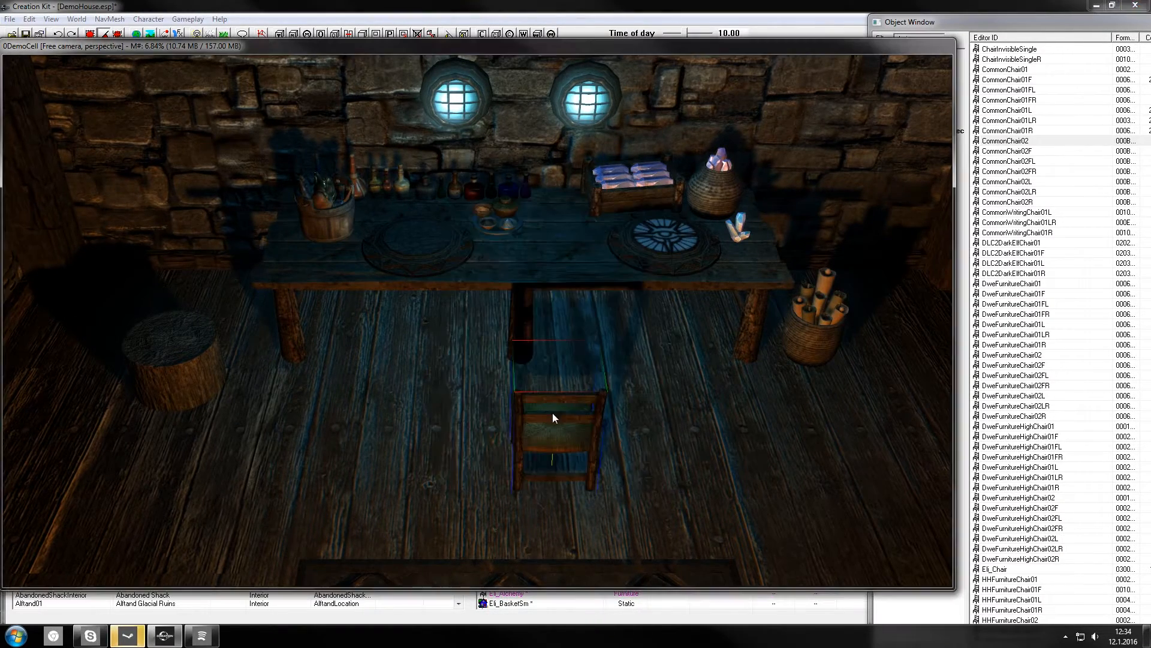
Rotate the new chair to an angle and move it along the floor toward the scroll-basket end of the table
middle_click_drag(552, 412, 636, 385, "shift")
right_click_drag(636, 385, 642, 385)
middle_click_drag(642, 385, 556, 409, "shift")
right_click_drag(556, 409, 545, 423)
left_click(559, 424)
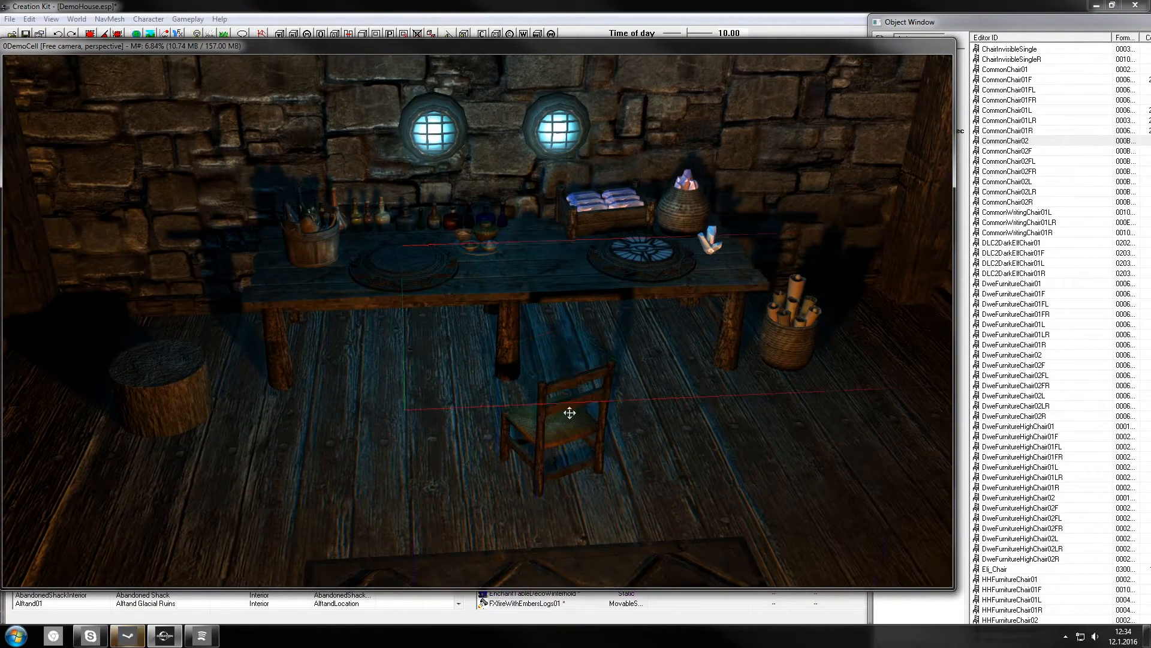
left_click(562, 428)
left_click_drag(563, 429, 699, 413)
middle_click_drag(699, 413, 802, 411, "shift")
right_click(802, 415)
Adjust the chair's position so it stands in front of the table's end leg, close to the scroll basket
left_click(490, 343)
middle_click_drag(491, 343, 537, 290, "shift")
scroll(510, 300, "up", 3)
left_click(530, 282)
left_click_drag(537, 291, 595, 239)
middle_click_drag(638, 274, 599, 225, "shift")
left_click(773, 264)
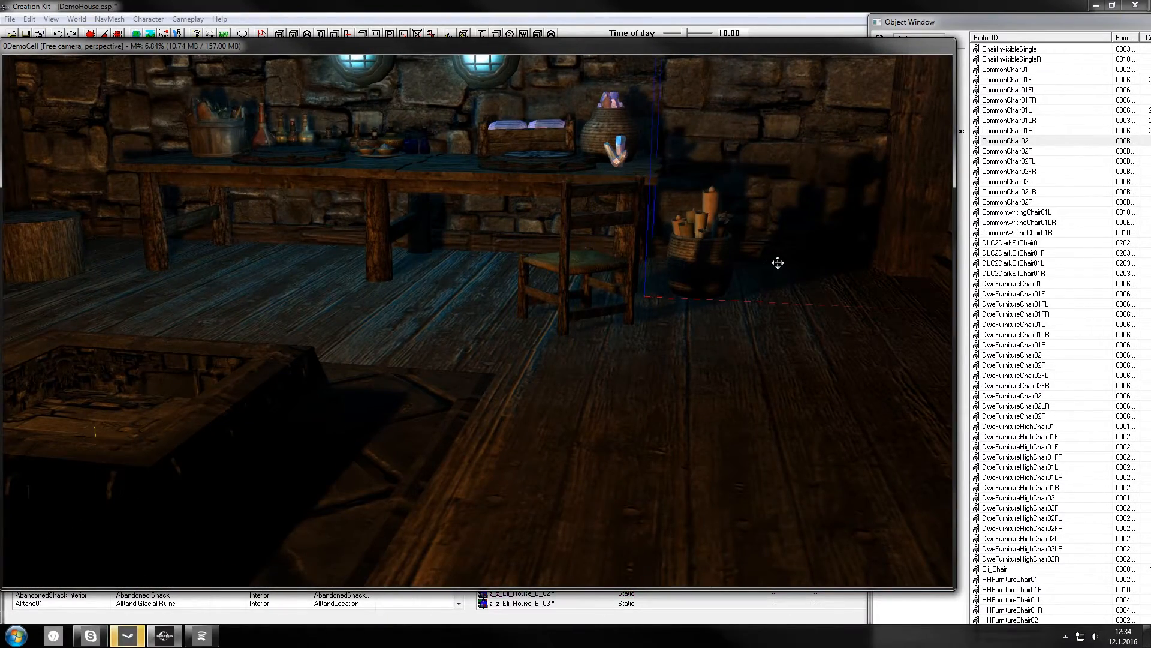
middle_click_drag(778, 263, 780, 268)
left_click(619, 244)
middle_click_drag(619, 244, 628, 262, "shift")
List the Book item records and expand that category
left_click(1048, 172)
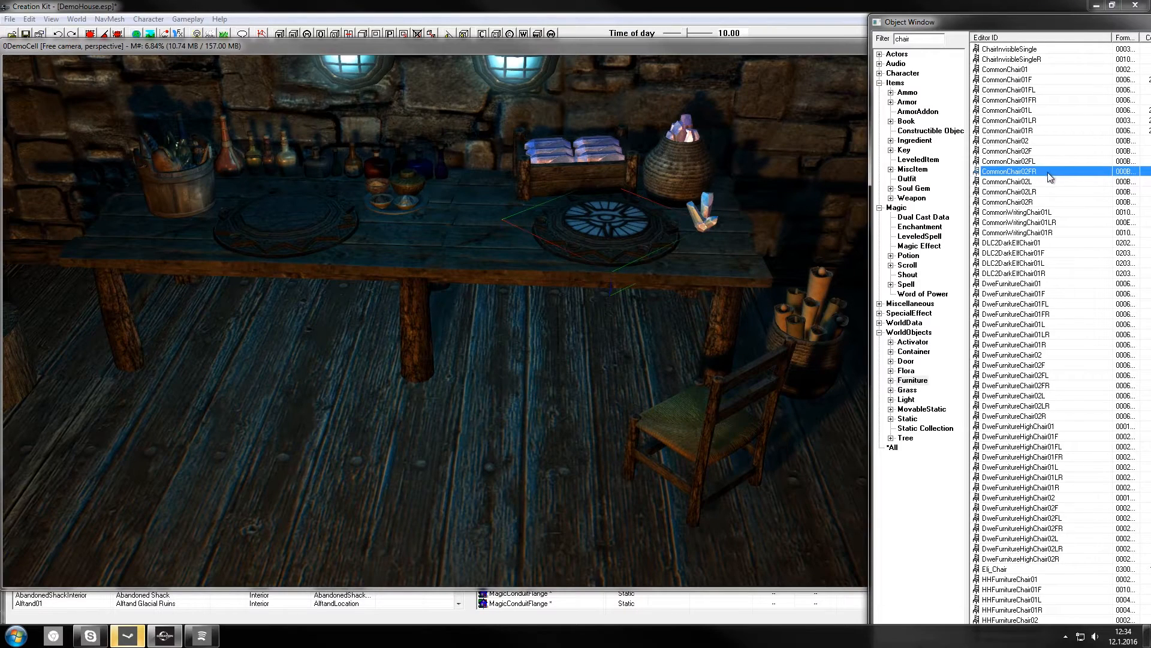
left_click(906, 121)
left_click(891, 122)
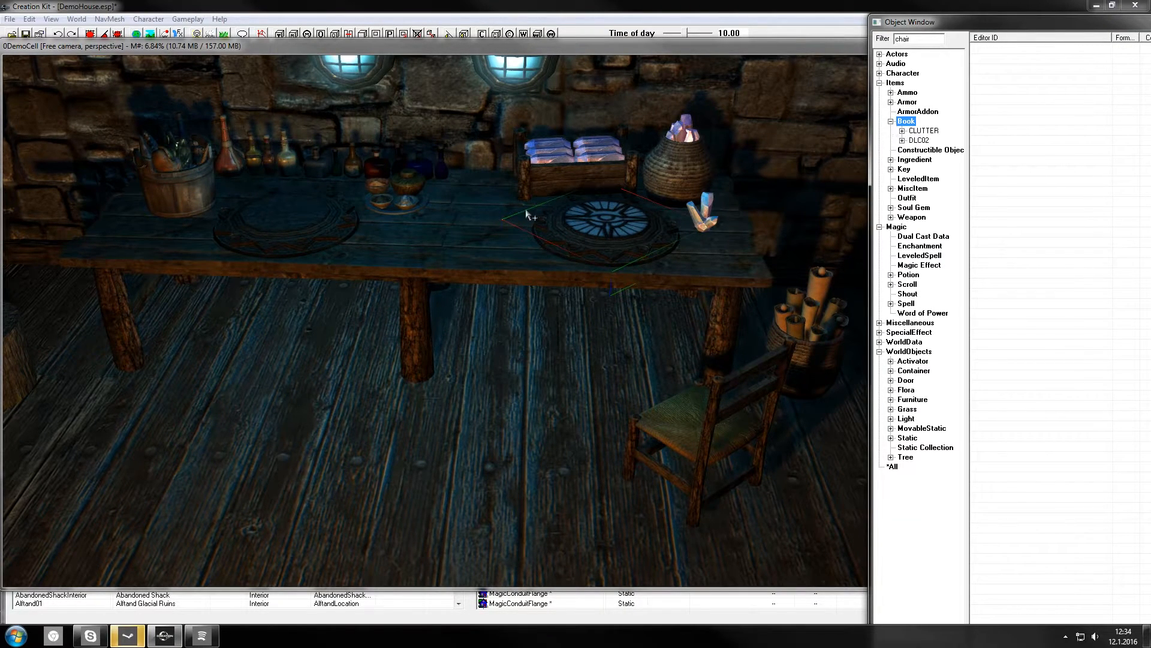
Duplicate the table and move the copy up in front of the original
left_click(474, 241)
key("ctrl+d")
left_click_drag(497, 257, 499, 188)
left_click_drag(576, 127, 495, 149)
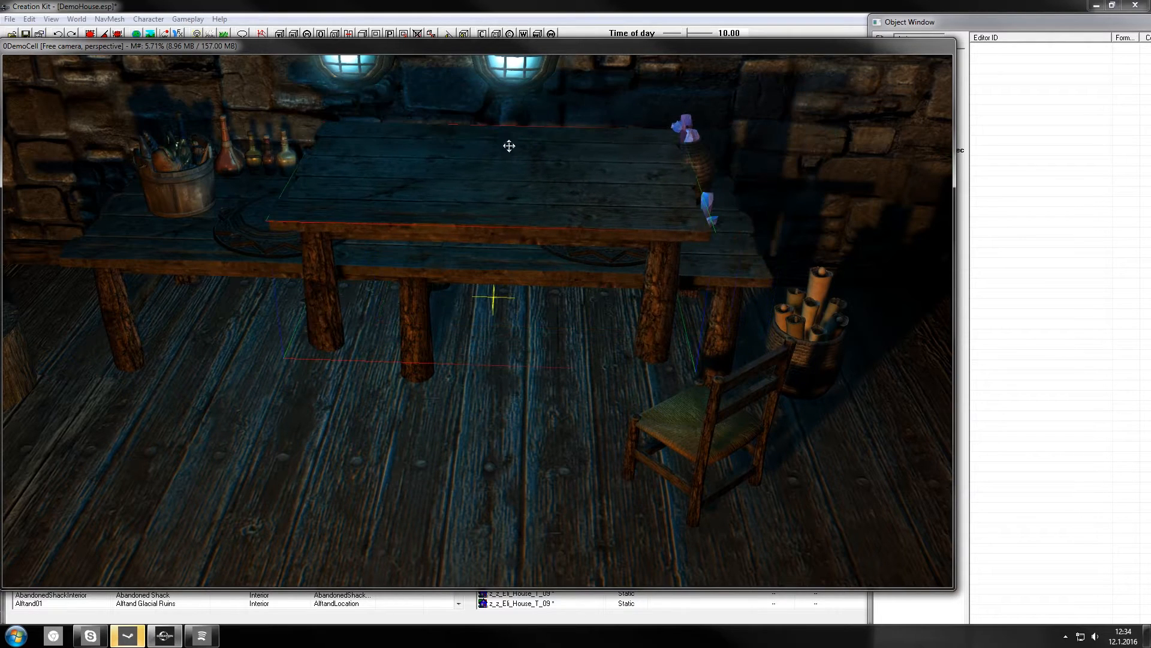
Filter the statics by "book" and place HighPolyBasicBook06 on the table in front of the utensil bucket, dropped onto the surface
left_click(1039, 48)
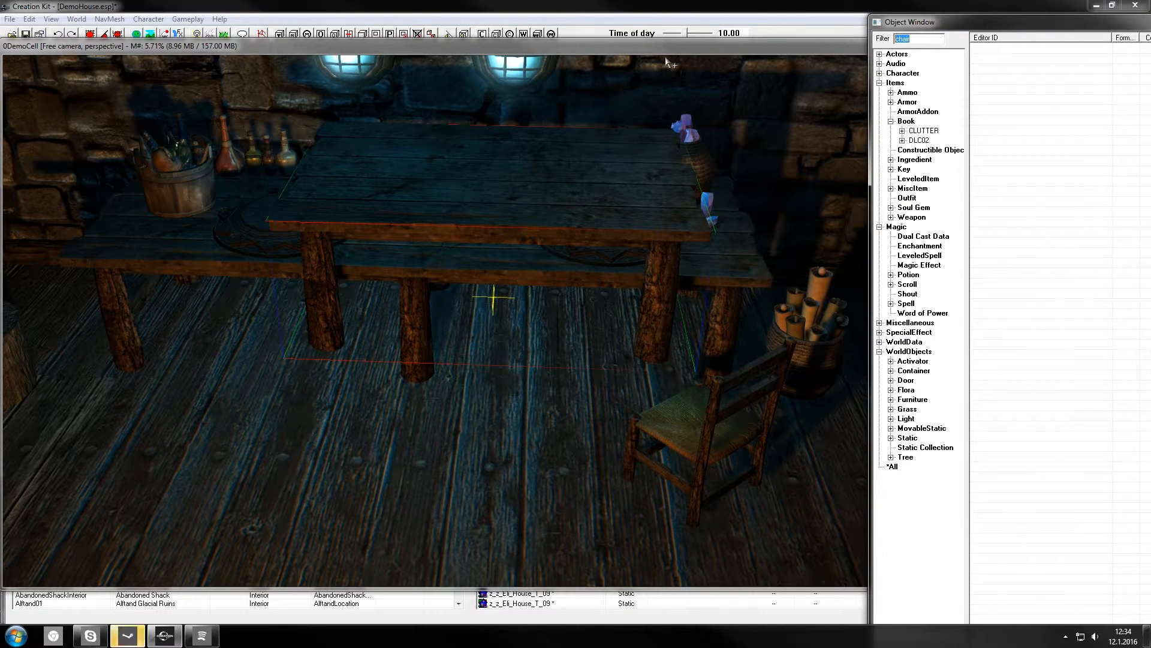
left_click(907, 438)
left_click(1022, 203)
left_click_drag(1022, 207, 178, 246)
key("f")
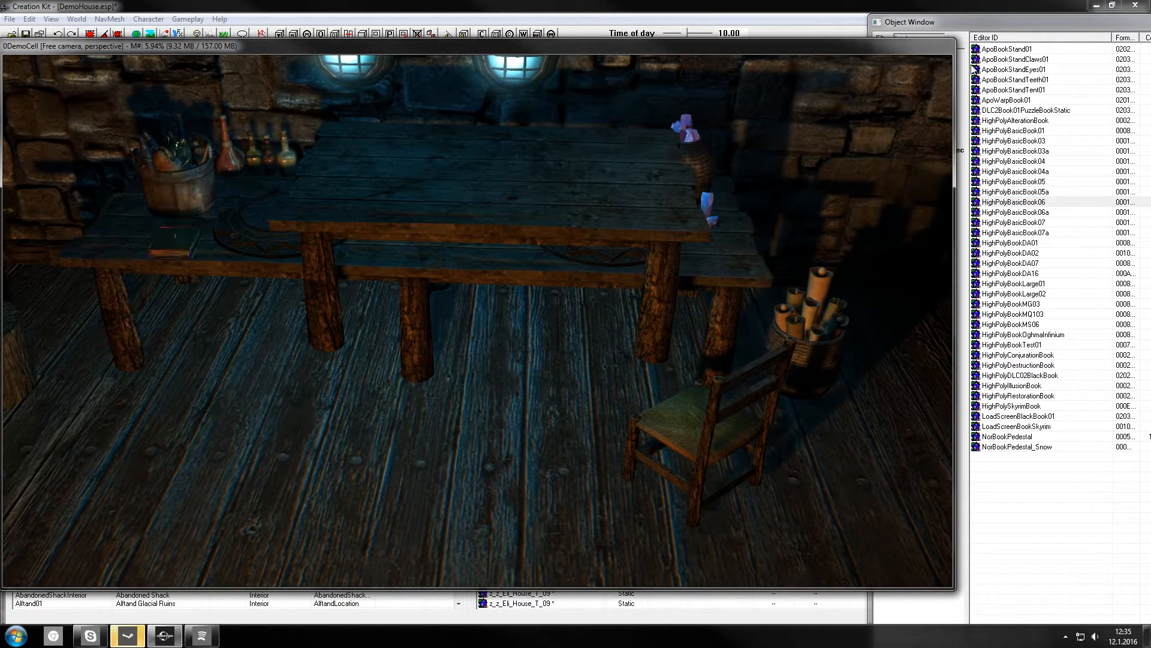
Select the duplicated table and shift it sideways toward the utensil bucket
left_click(480, 192)
left_click(1050, 193)
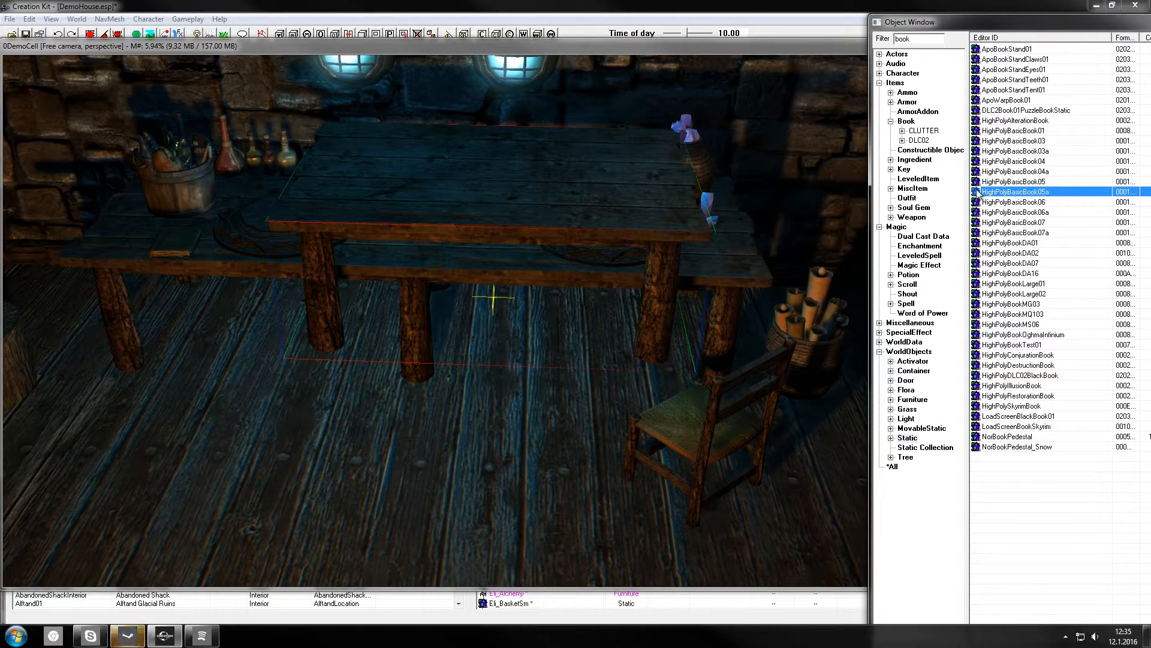
left_click_drag(582, 187, 496, 200)
key("shift")
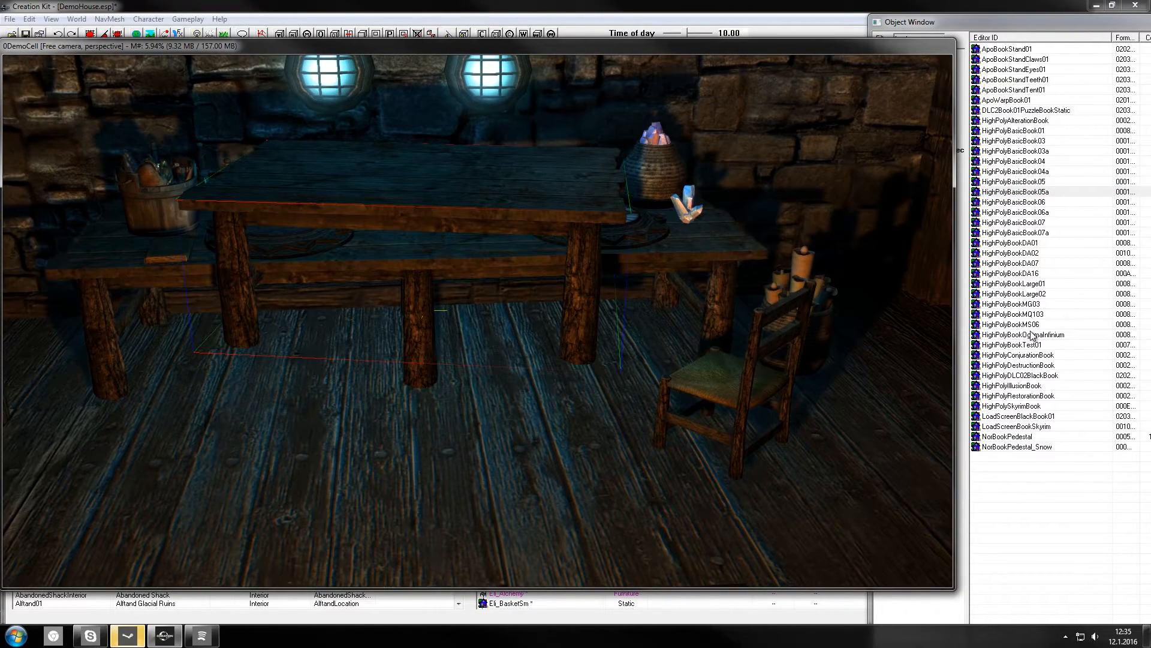
left_click(1018, 326)
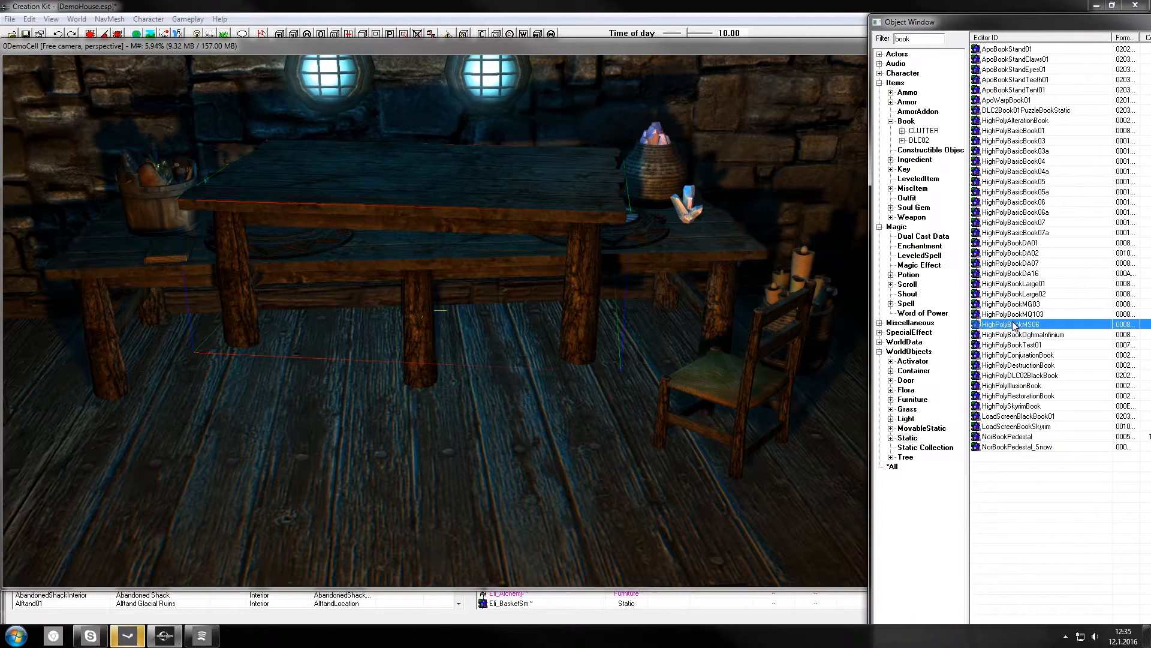
left_click(400, 206)
key("shift")
left_click_drag(419, 223, 414, 306)
left_click(1009, 172)
List all MiscItem records with the "book" filter cleared and look through them for a decoration
left_click(913, 189)
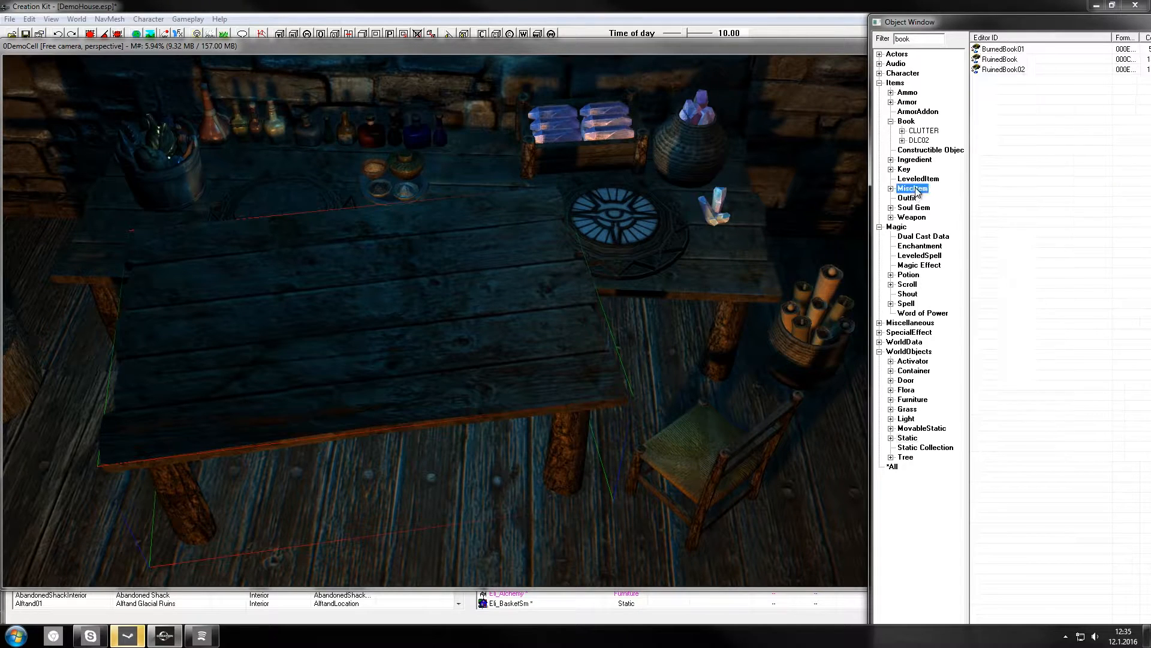
double_click(903, 38)
key("BackSpace")
left_click(1022, 264)
scroll(1063, 372, "down", 3)
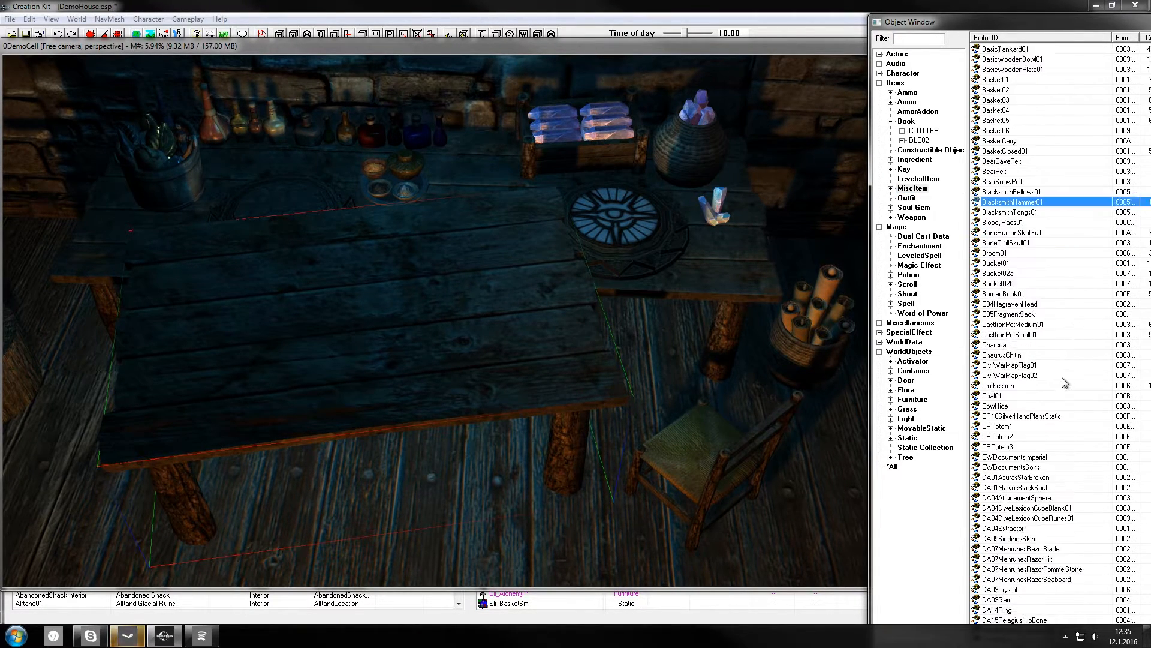
Copy the model path from the CRTotem3 record and close the record without changes
double_click(1031, 416)
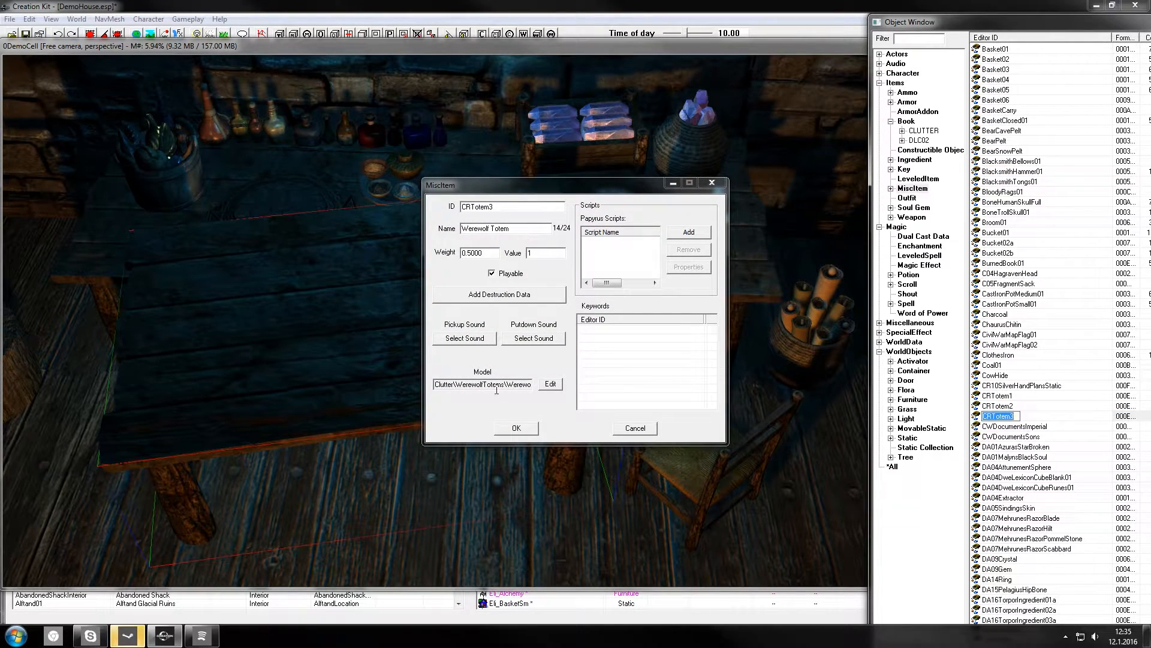
double_click(433, 383)
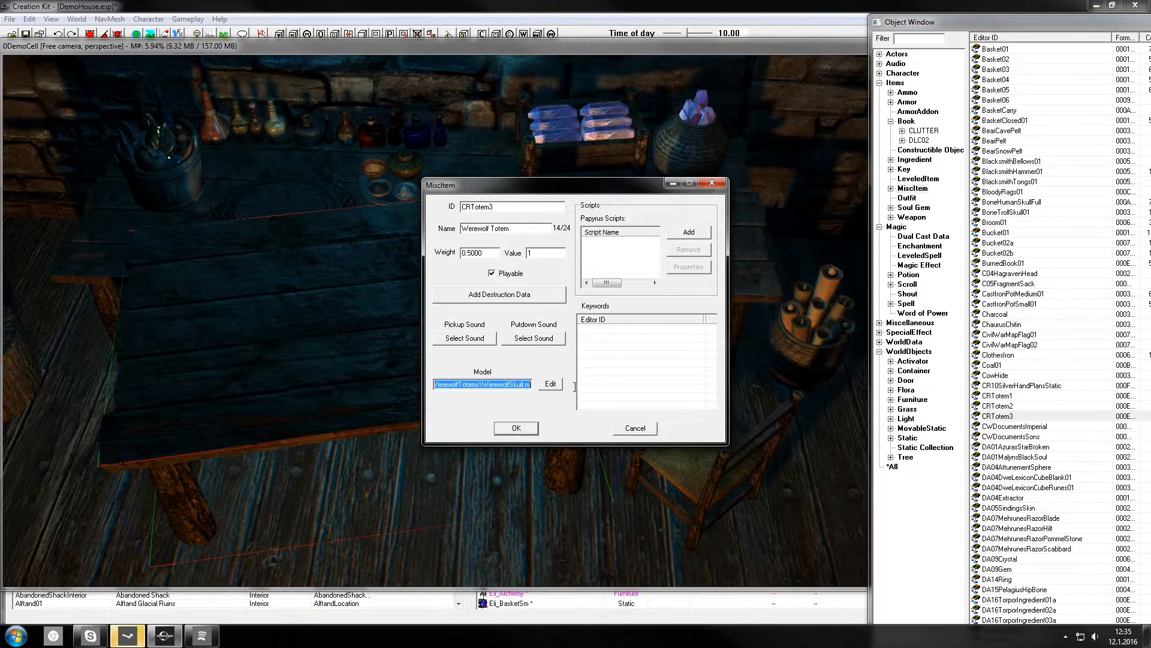
left_click(638, 431)
Open the base object of the duplicated table's reference and set its ID to Eli_Totem
double_click(322, 334)
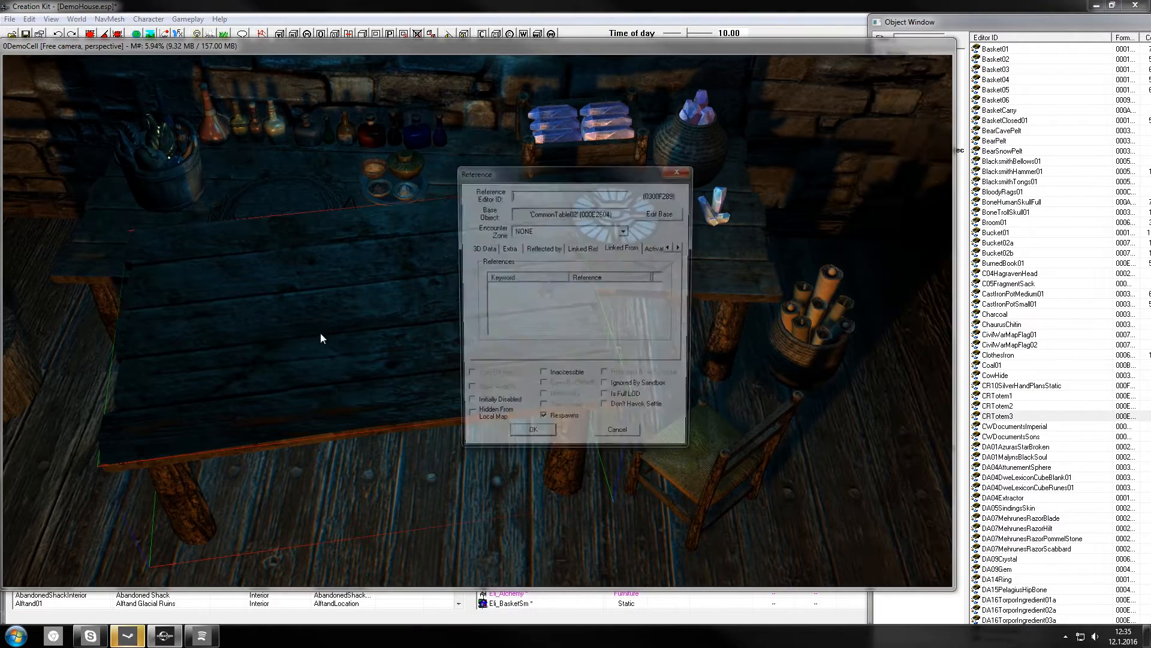
left_click(670, 213)
type("Eli_Totem")
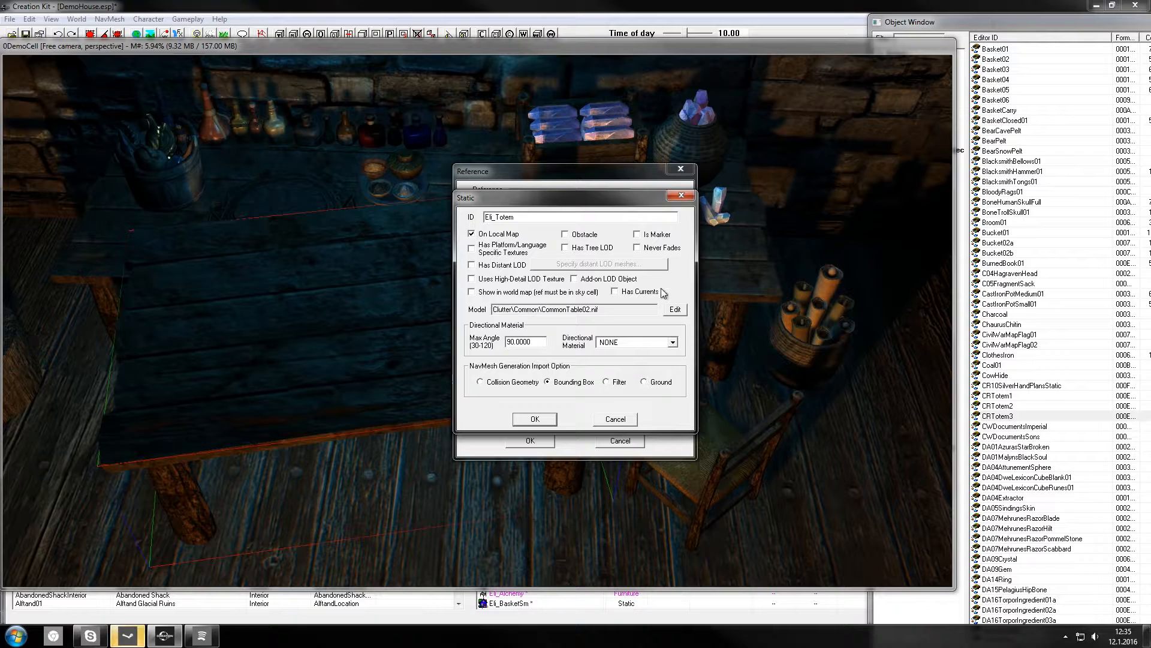
Replace the static's table model with the copied werewolf skull model and save it as a new form
left_click(676, 309)
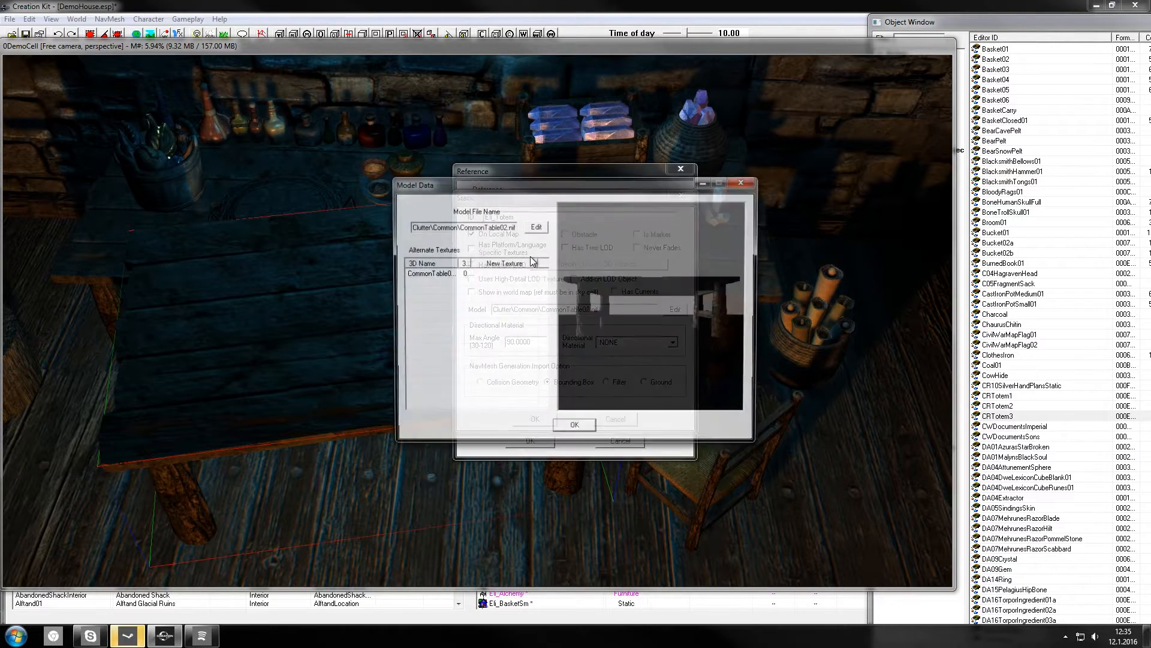
double_click(529, 247)
left_click_drag(614, 314, 723, 391)
left_click(573, 429)
left_click(537, 418)
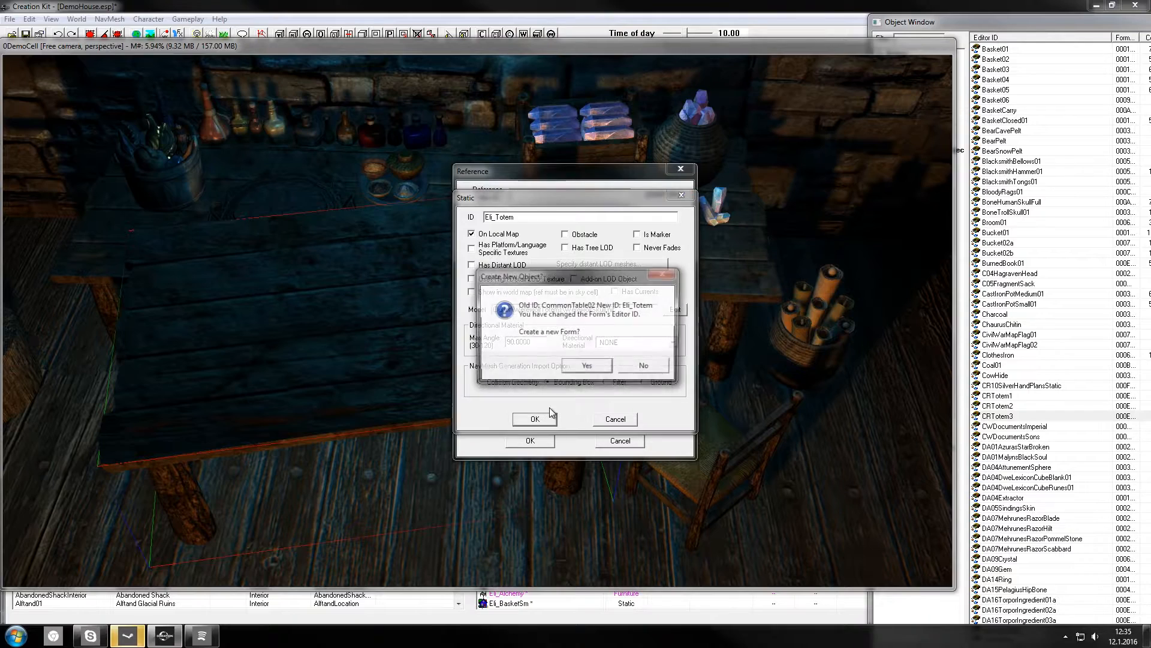
left_click(586, 365)
Turn the werewolf skull and move it back over the tabletop
mouse_move(384, 399)
right_mouse_down()
mouse_move(396, 390)
mouse_move(373, 390)
right_mouse_up()
left_click_drag(372, 391, 450, 223)
right_click_drag(450, 222, 442, 208)
left_click_drag(442, 208, 481, 161)
right_click_drag(481, 161, 480, 141)
Fine-tune the skull's height and rotation so it rests on the table between the bowls and the crystal-filled crate
key("shift")
scroll(514, 84, "up", 6)
middle_click_drag(515, 83, 471, 118)
left_click_drag(528, 221, 527, 237)
key("shift")
scroll(542, 265, "down", 5)
right_click_drag(540, 266, 507, 251)
left_click_drag(506, 250, 475, 262)
key("shift")
scroll(470, 240, "down", 6)
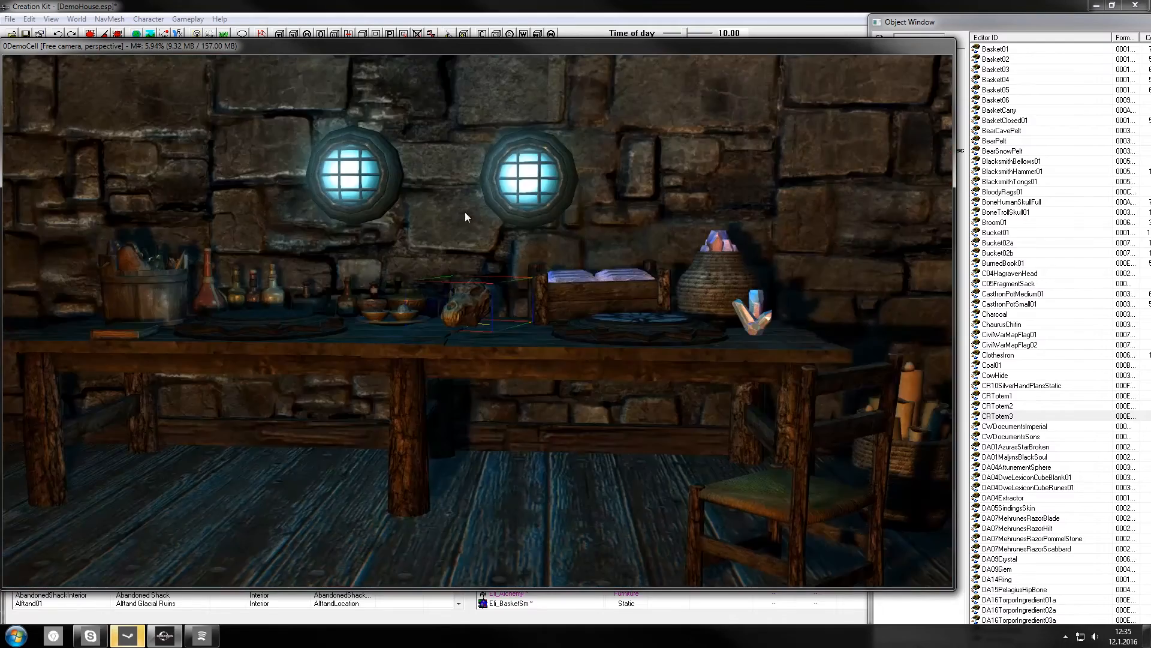
Find the SteelArrow record among the Ammo items and copy its model path
left_click(1021, 144)
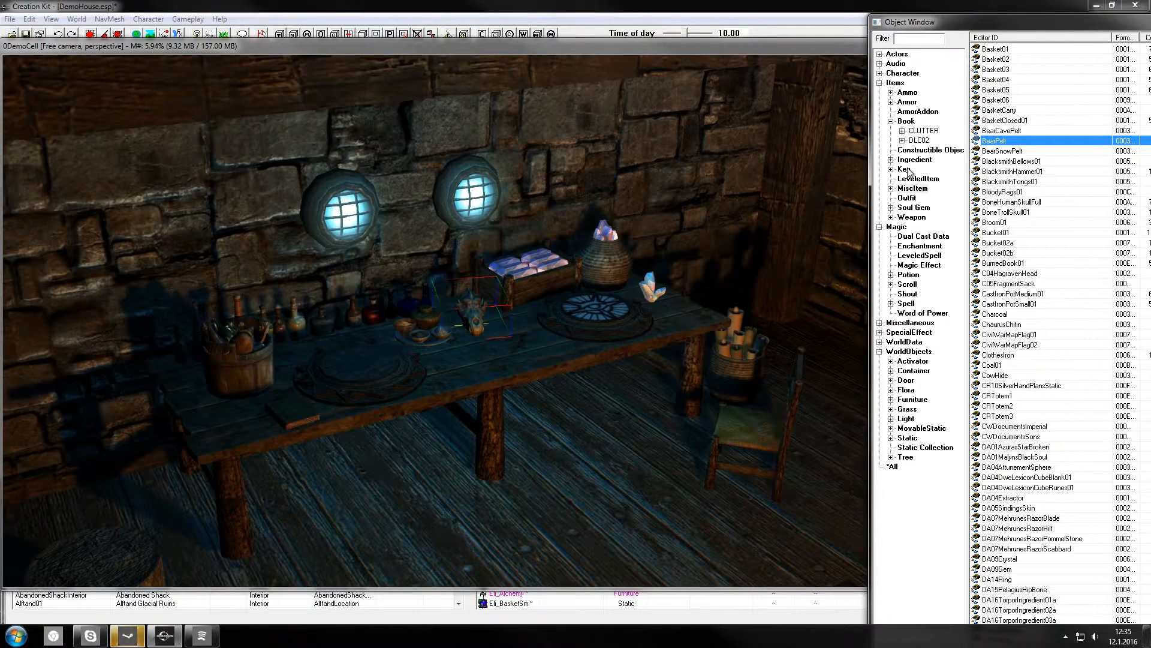
left_click(923, 219)
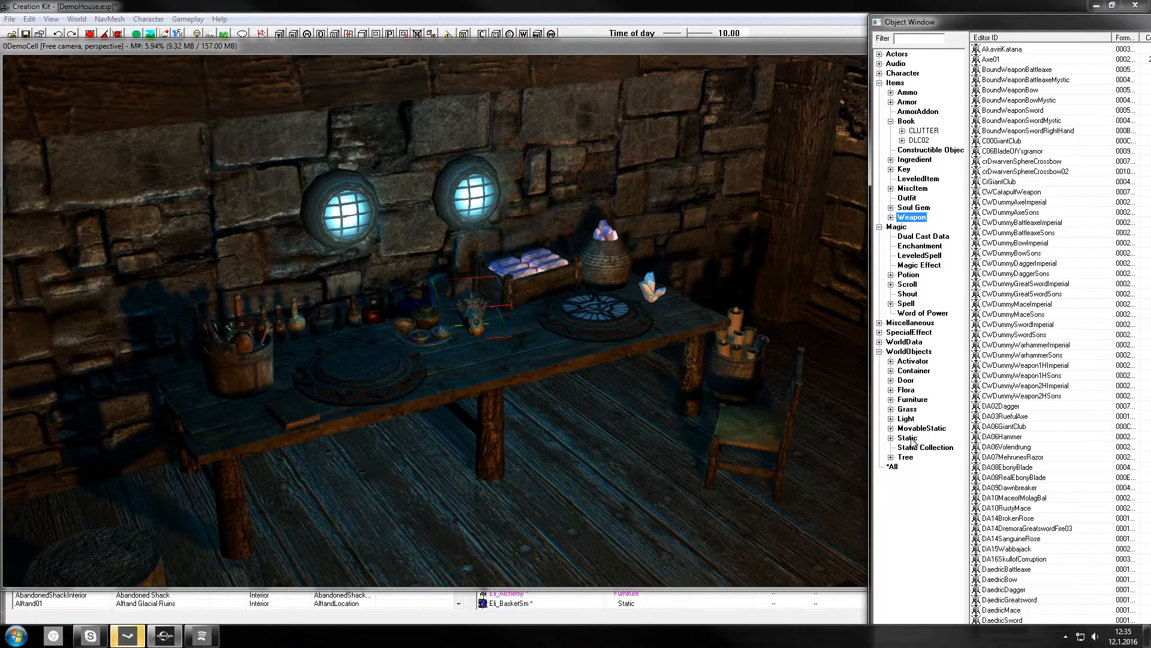
left_click(912, 102)
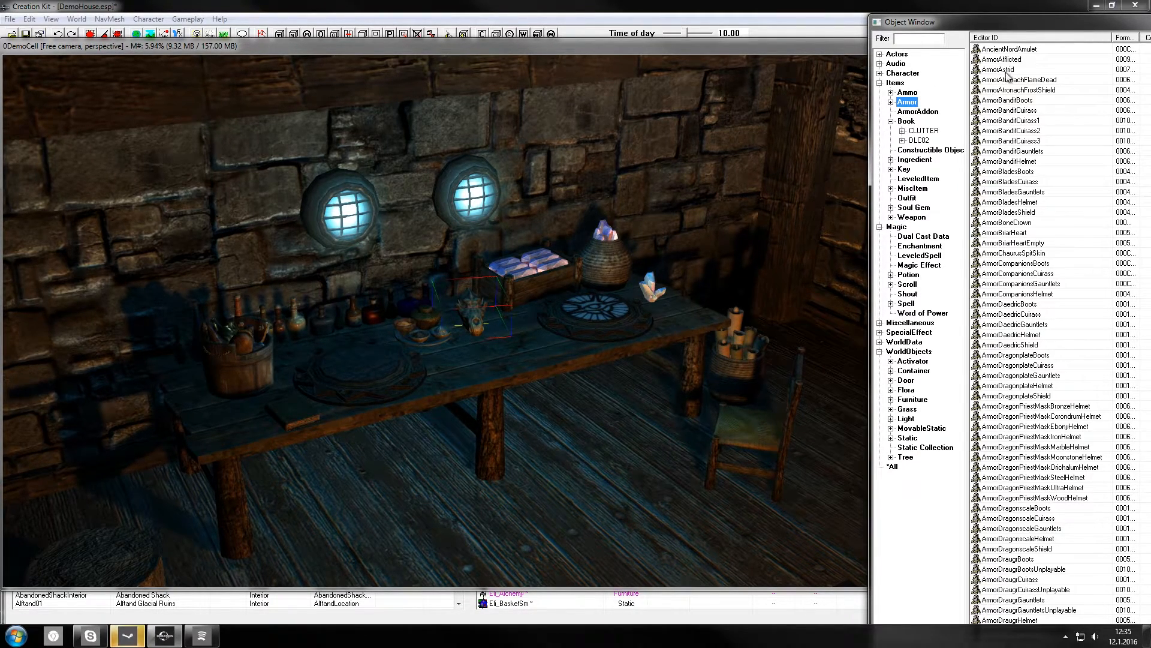
left_click(911, 93)
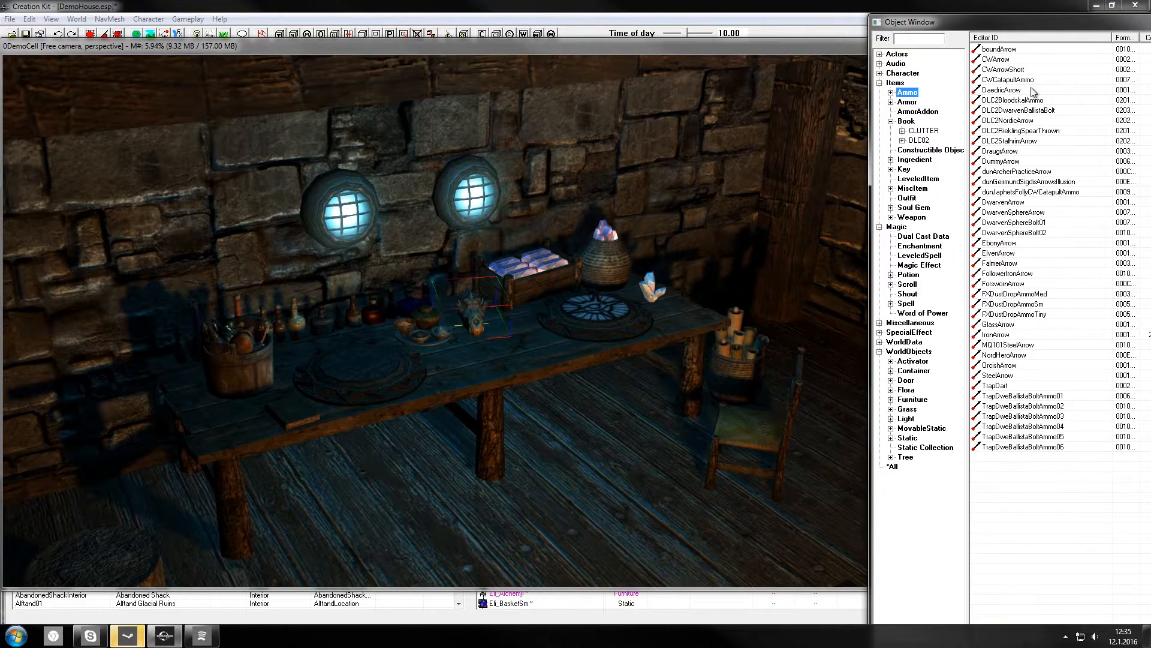
double_click(1000, 377)
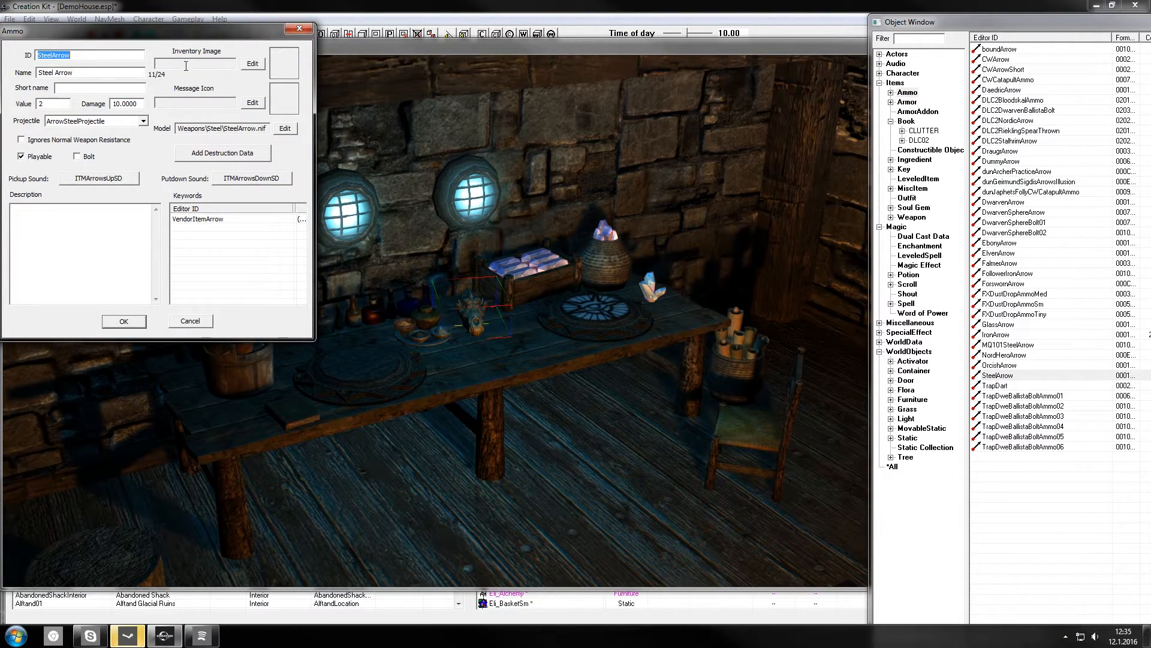
left_click_drag(202, 32, 532, 119)
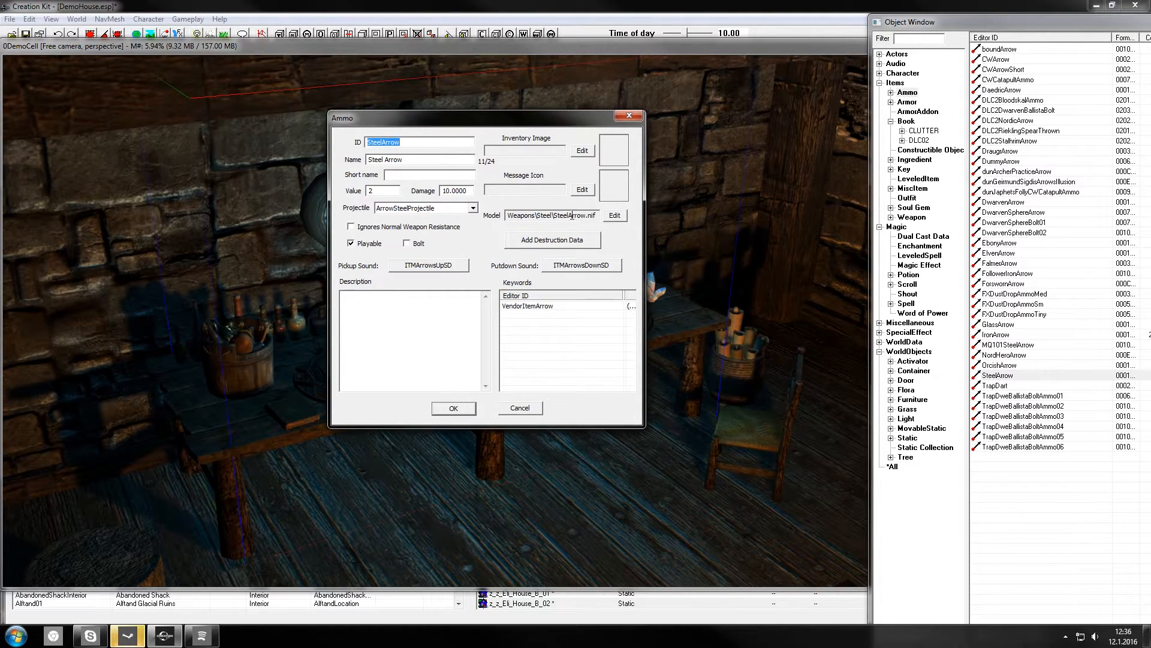
left_click_drag(507, 215, 738, 223)
key("ctrl+c")
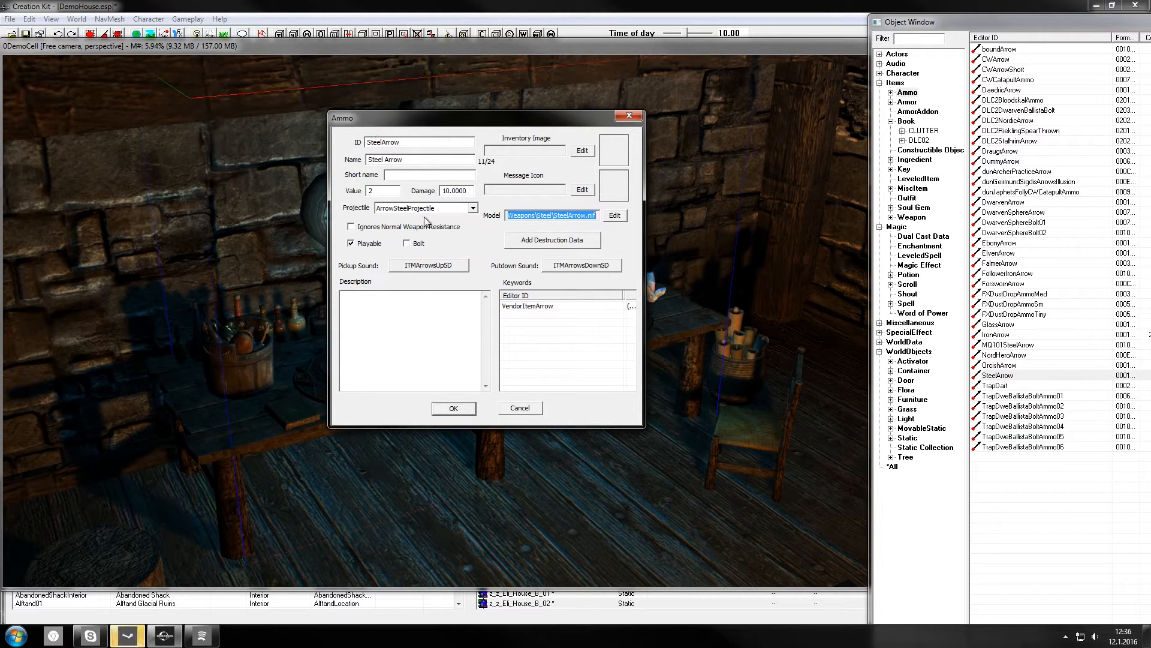
Close the SteelArrow record and place a CommonTable02 static above the long worktable in the demo cell
left_click(519, 408)
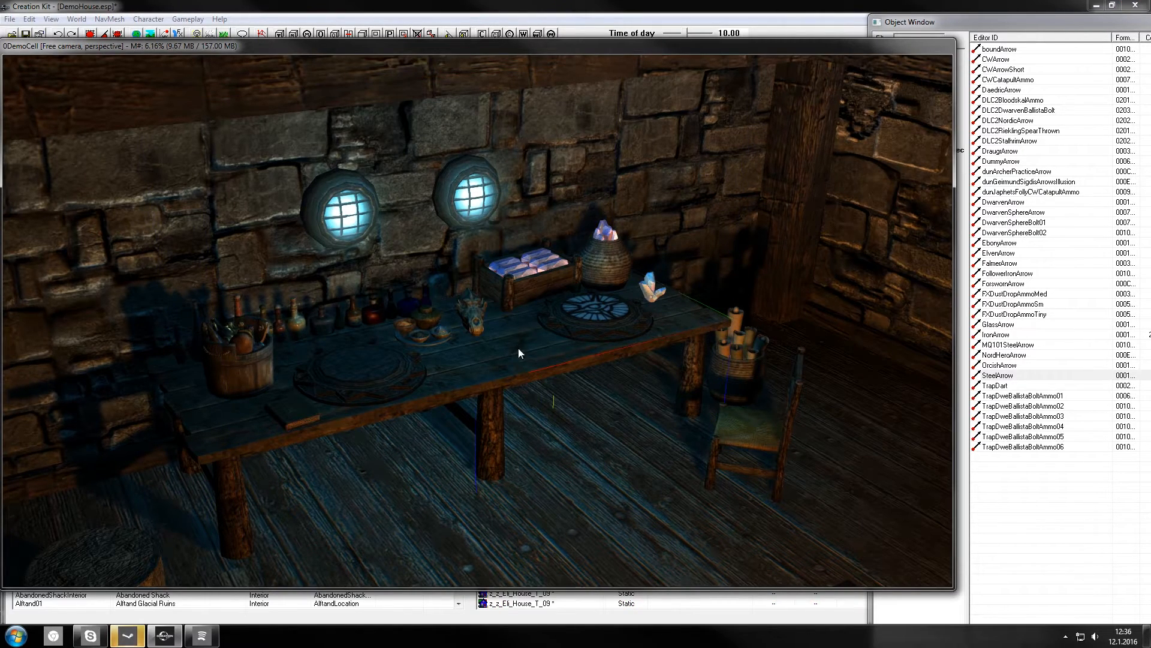
left_click_drag(509, 321, 560, 239)
left_click(1091, 512)
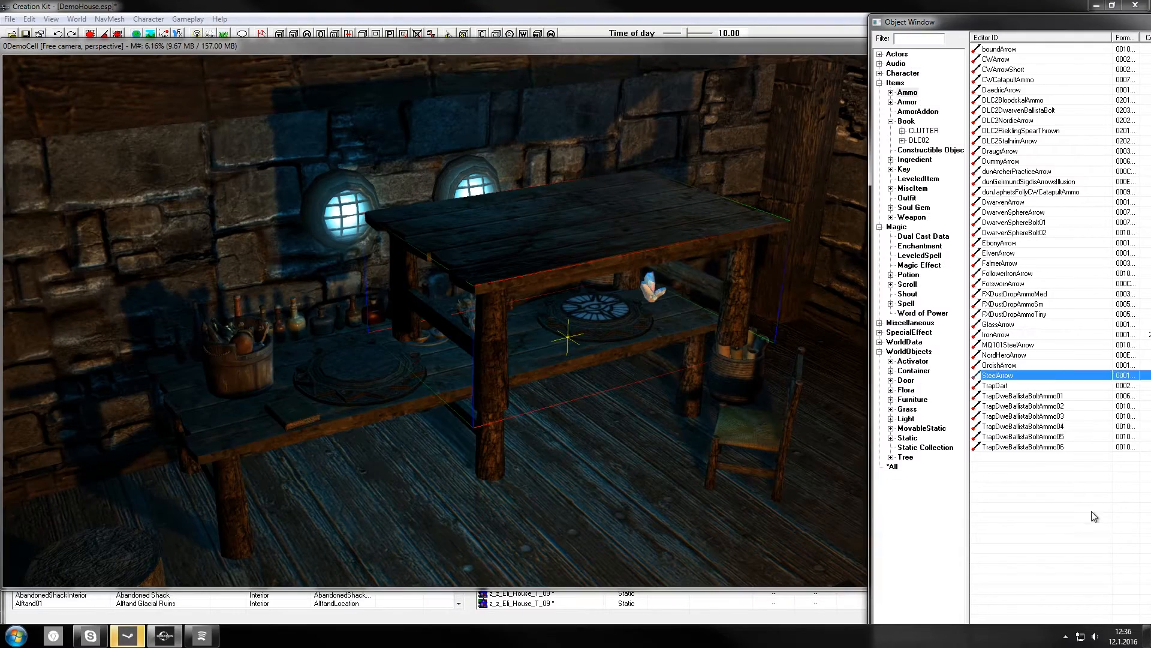
Edit the base object of the placed CommonTable02 and set its ID to Eli_Vine
double_click(563, 237)
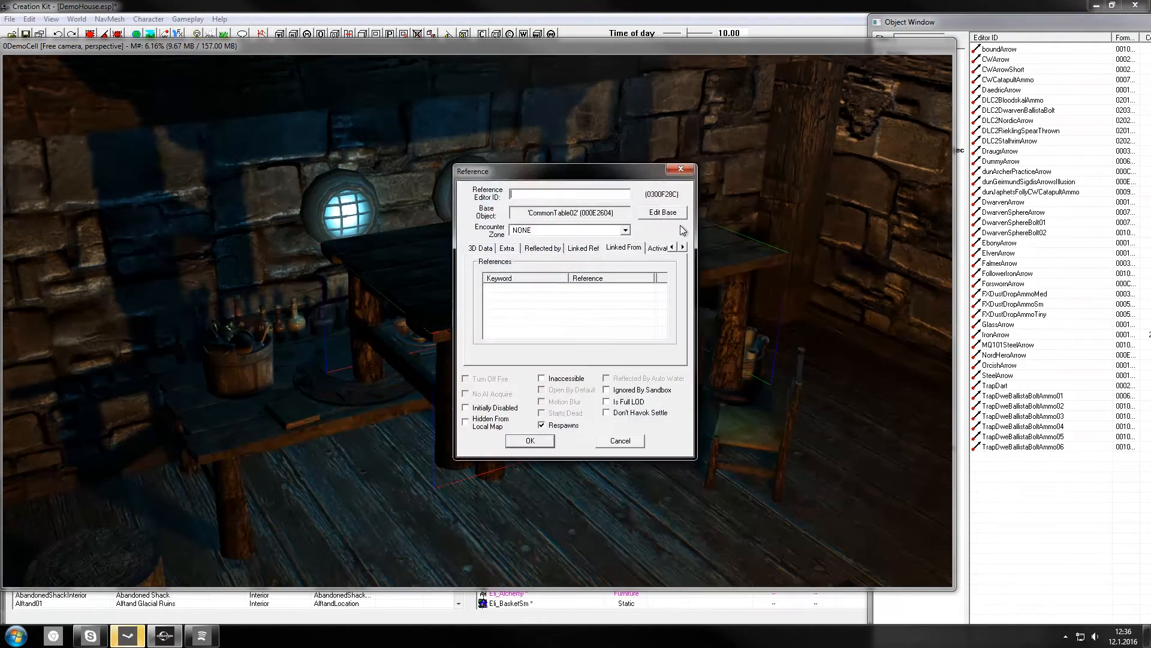
left_click(663, 213)
type("Eli_V")
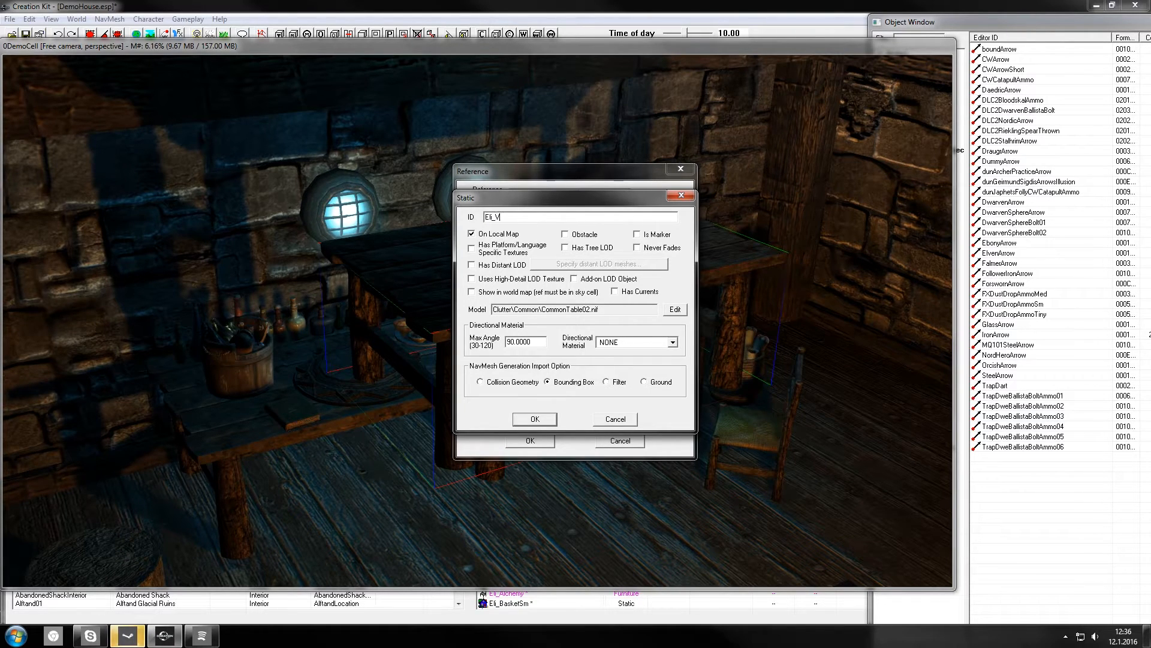
type("ine")
Replace the static's table model with the copied Weapons\Steel\SteelArrow.nif and save it as a new form
left_click(676, 309)
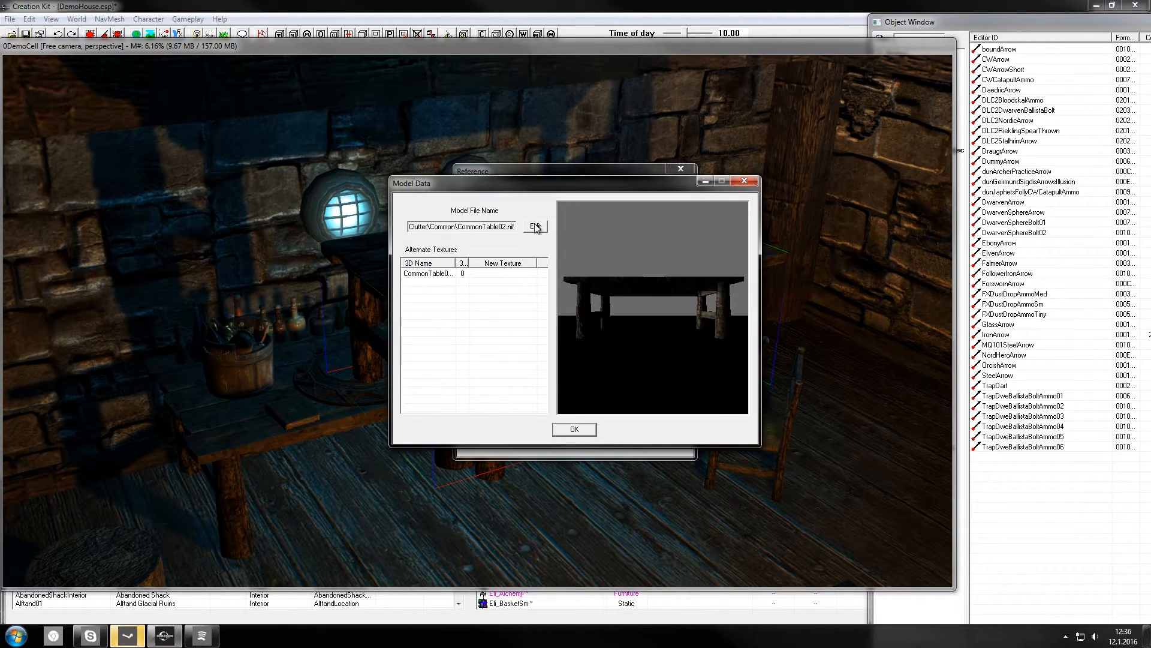
left_click(558, 224)
key("ctrl+v")
key("Return")
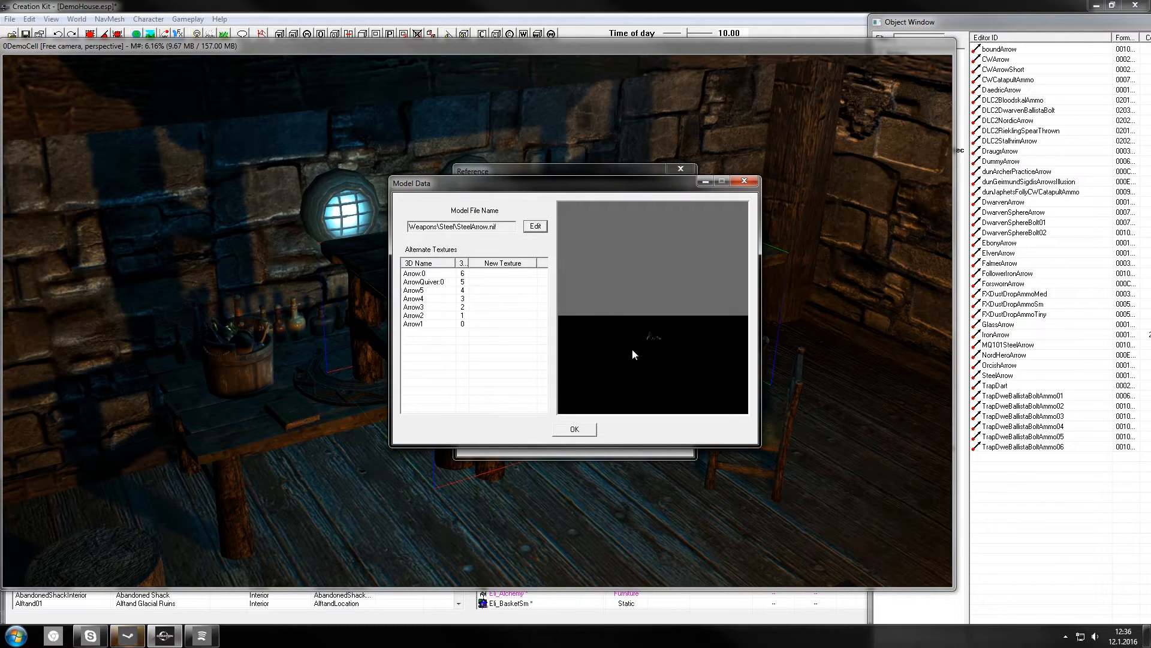
left_click(575, 429)
left_click(534, 419)
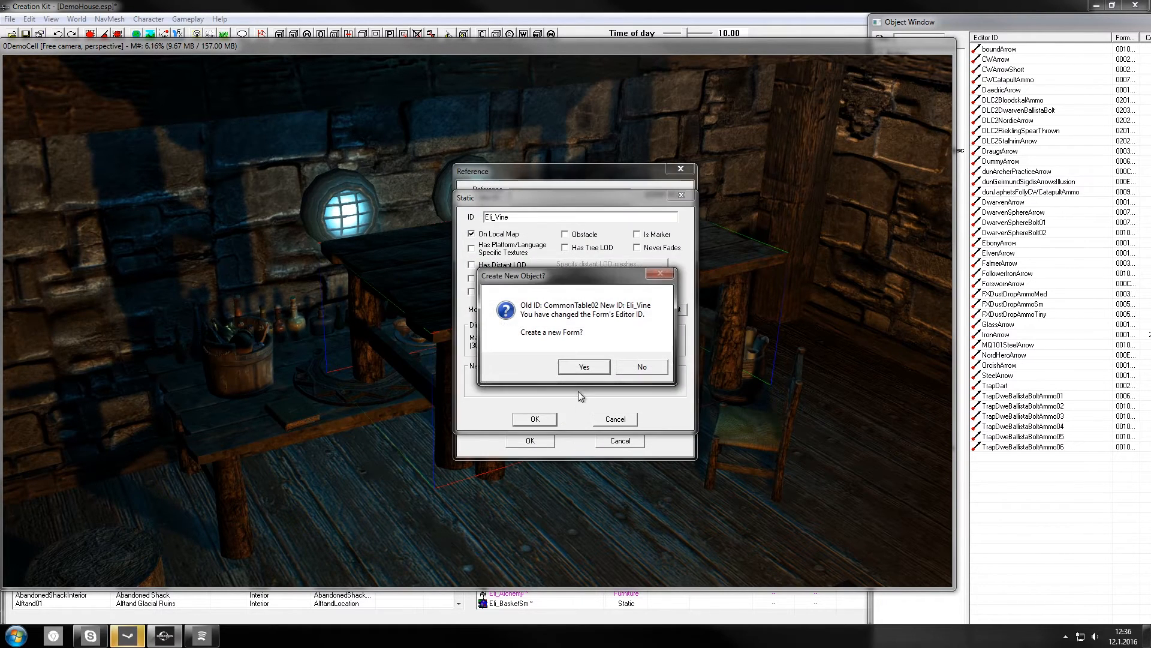
left_click(584, 368)
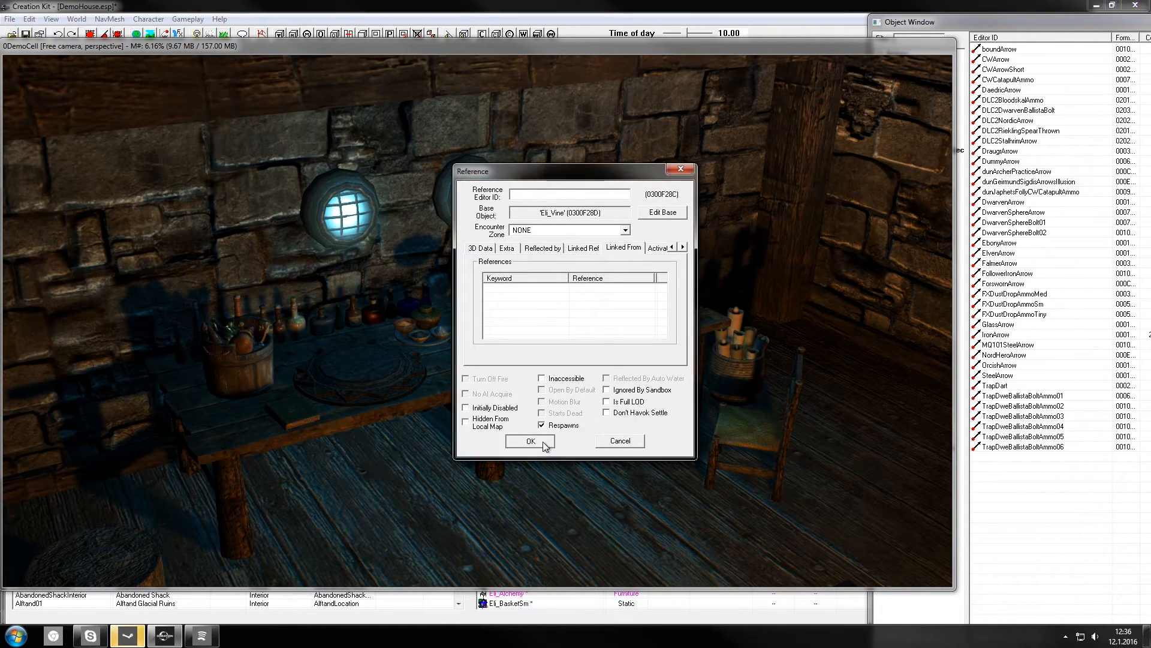
left_click(542, 441)
Turn the arrow quiver and move it over the worktable, between the werewolf skull and the round enchanting disc
middle_click_drag(565, 361, 578, 408, "shift")
right_click_drag(578, 409, 618, 408)
left_click_drag(563, 350, 504, 283)
middle_click_drag(505, 283, 542, 265, "shift")
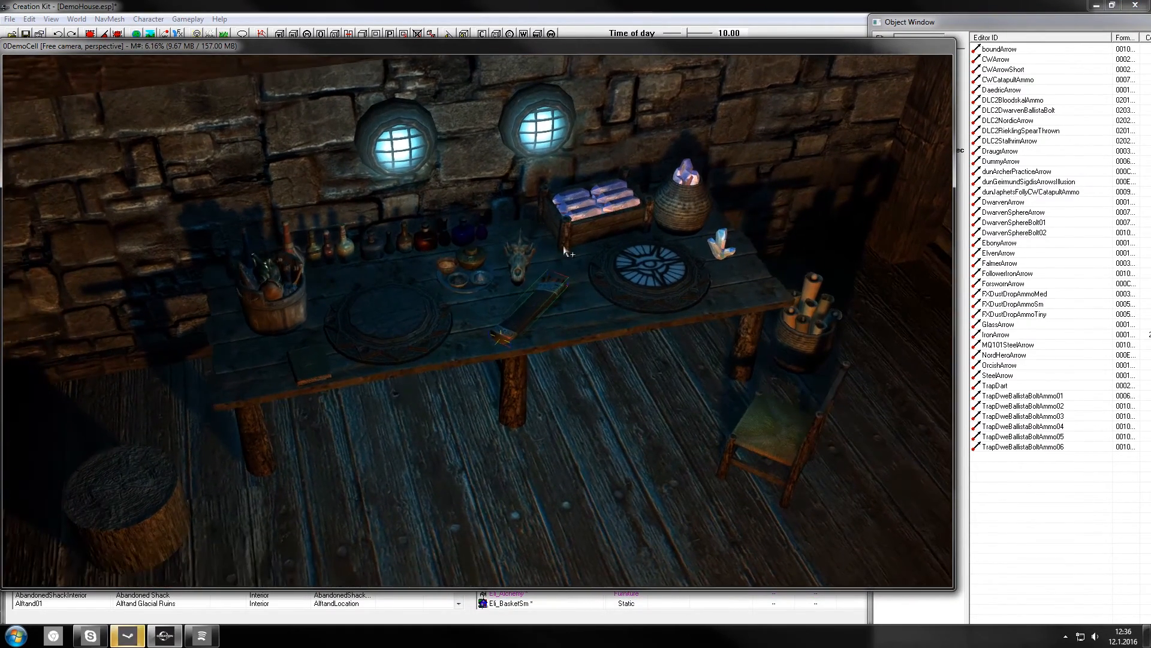